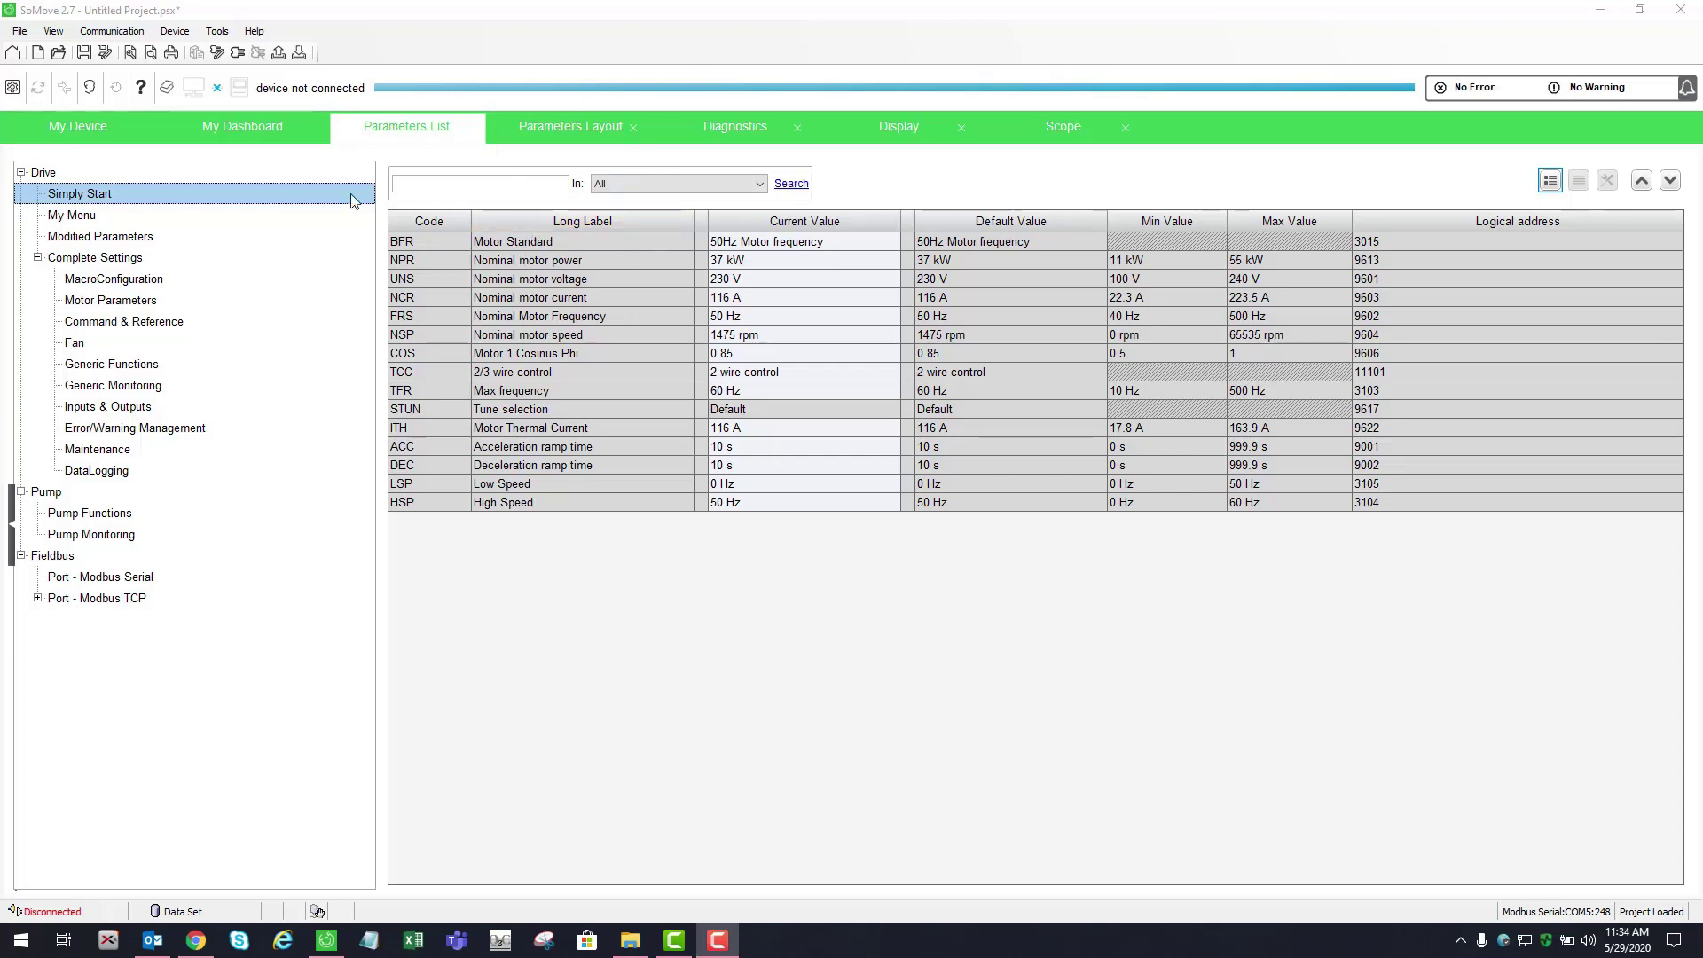
Leave the Simply Start list by selecting Inputs & Outputs under Complete Settings
left_click(97, 260)
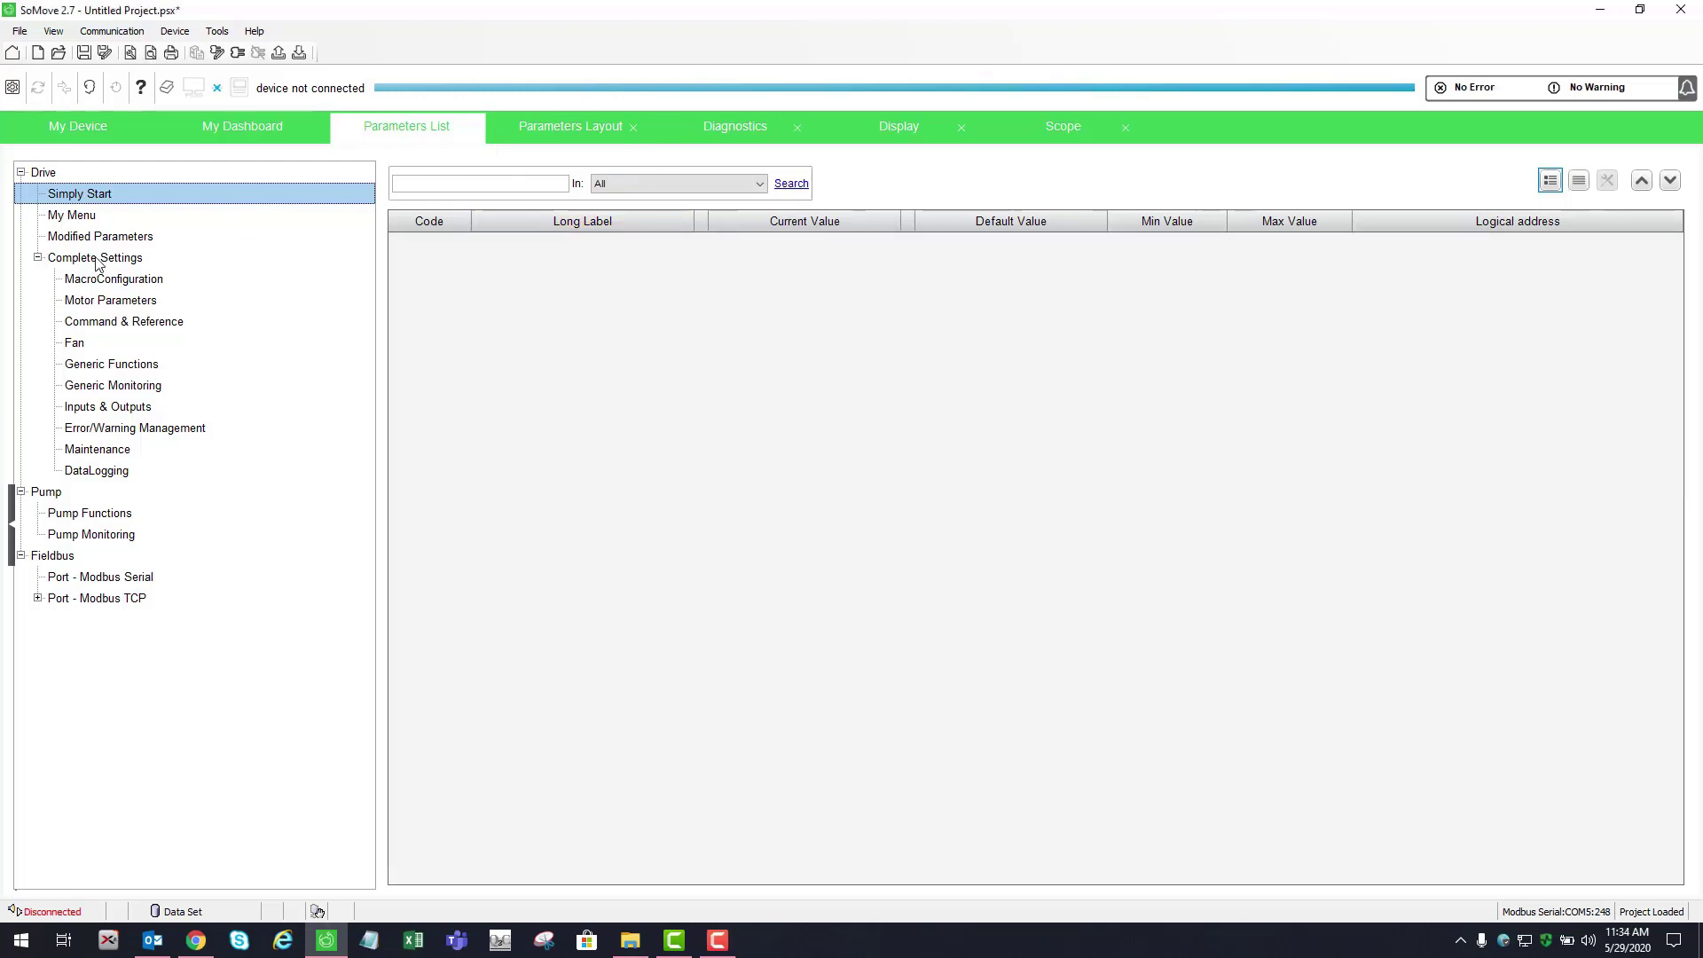
Show the Inputs & Outputs parameters and expand the Relay and AI/AQ groups
left_click(93, 411)
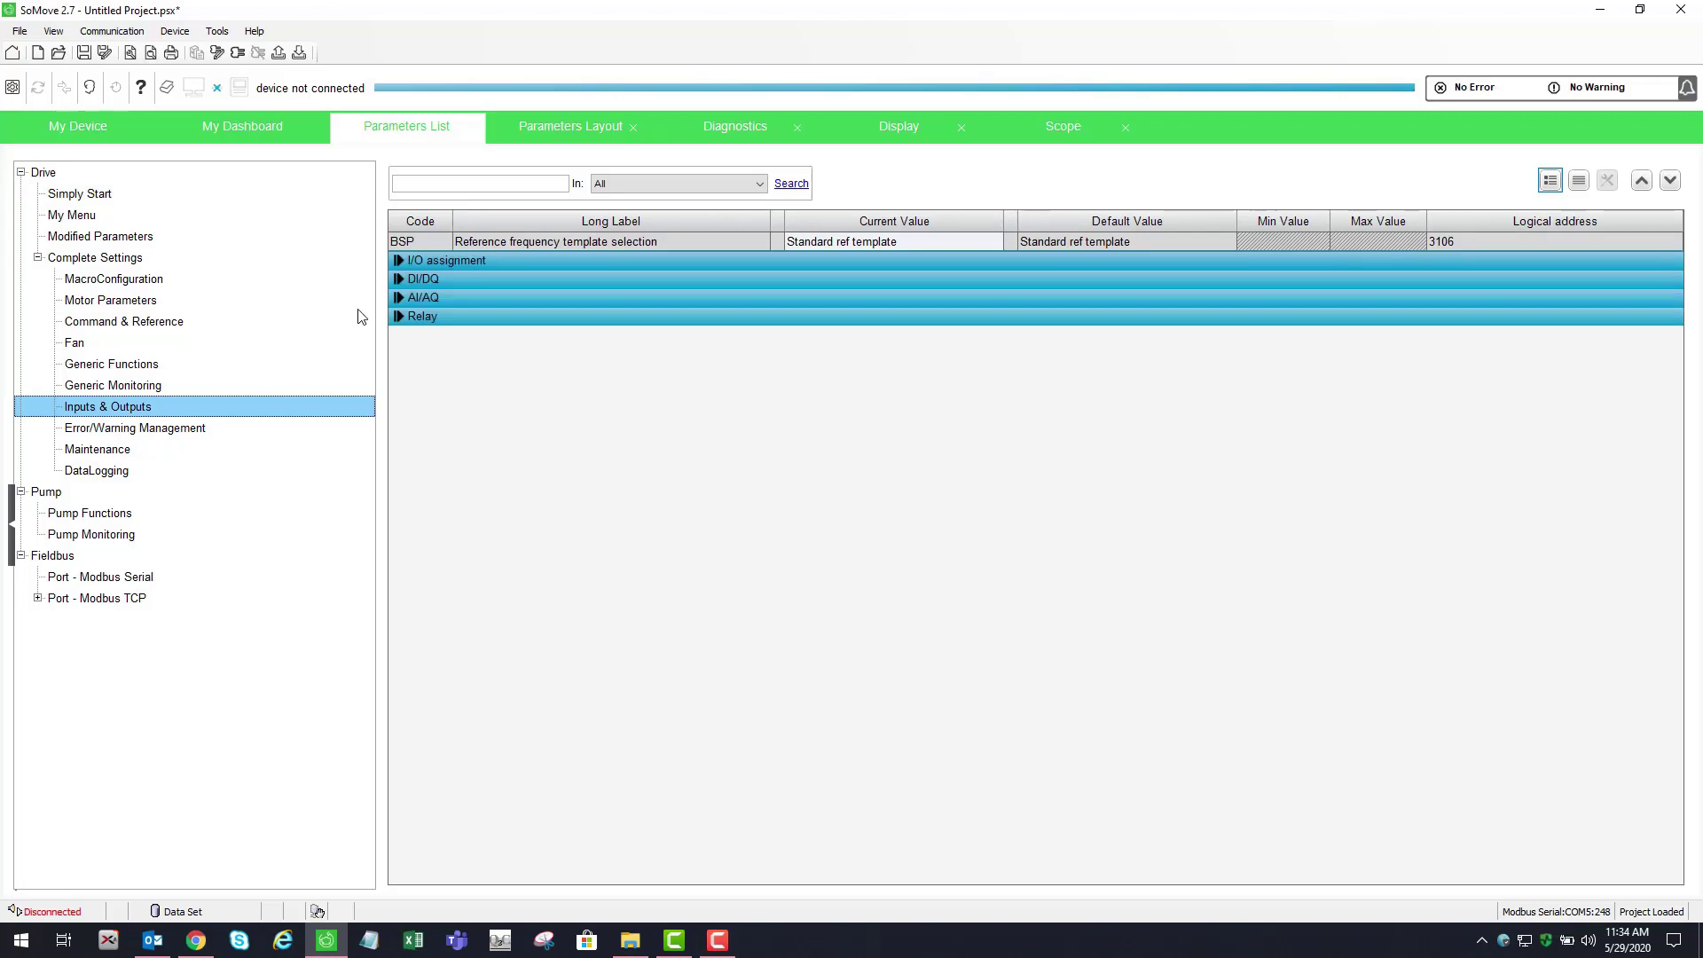
left_click(400, 261)
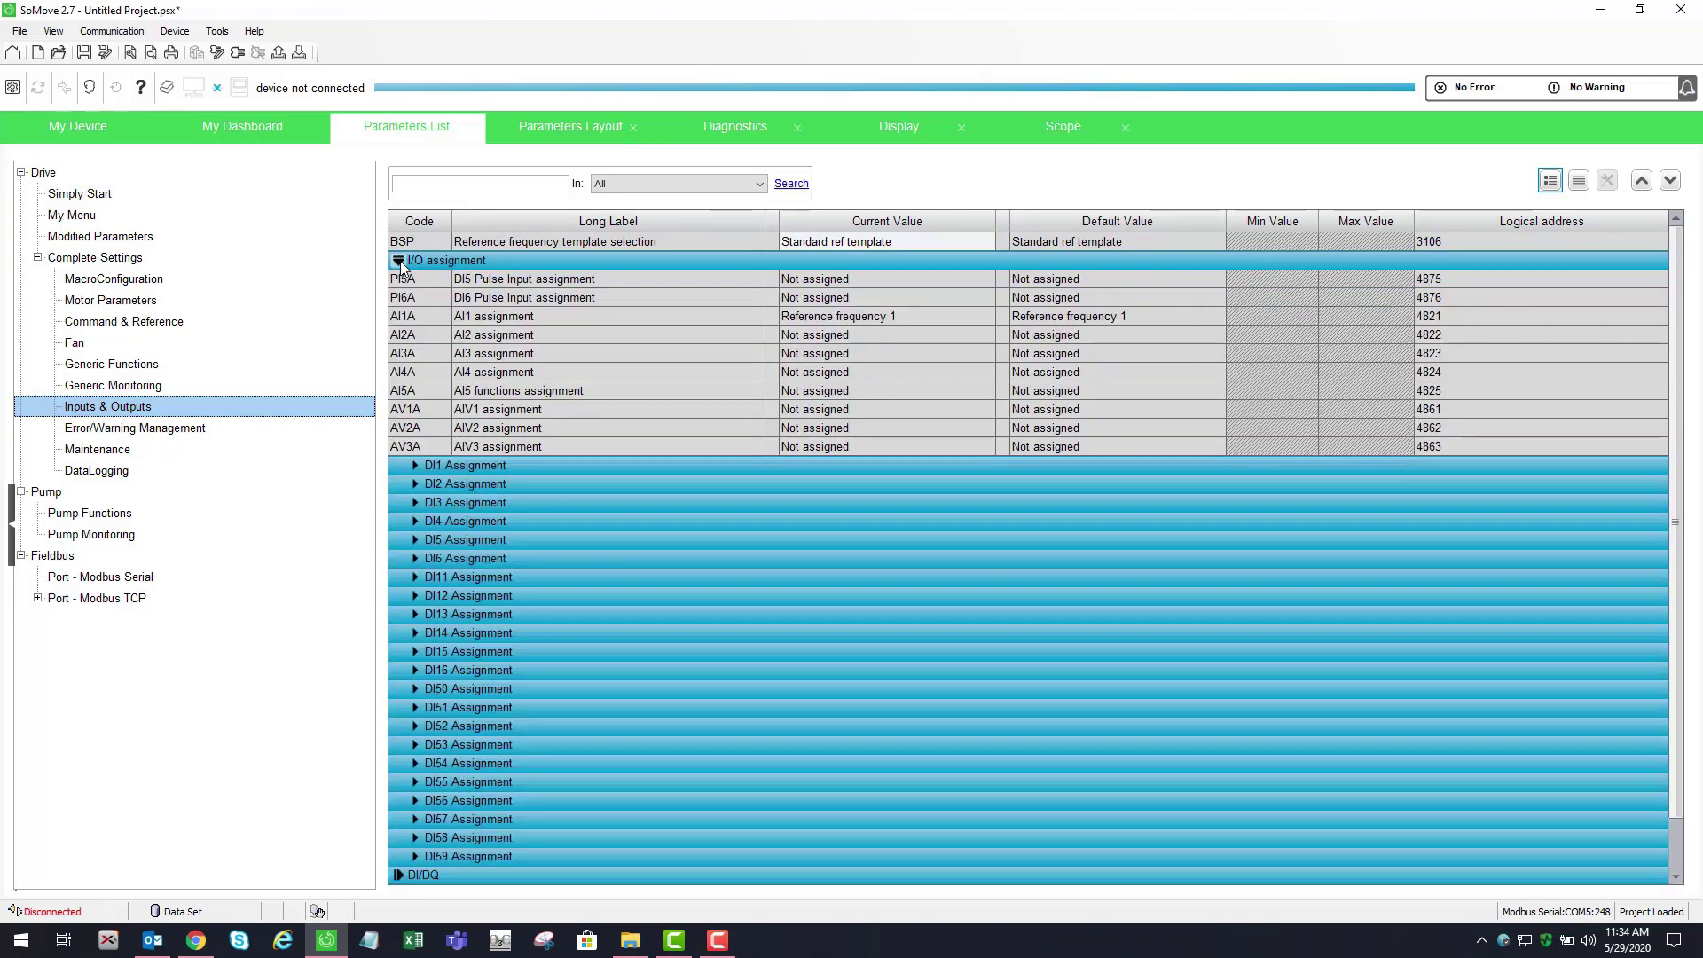
left_click(399, 261)
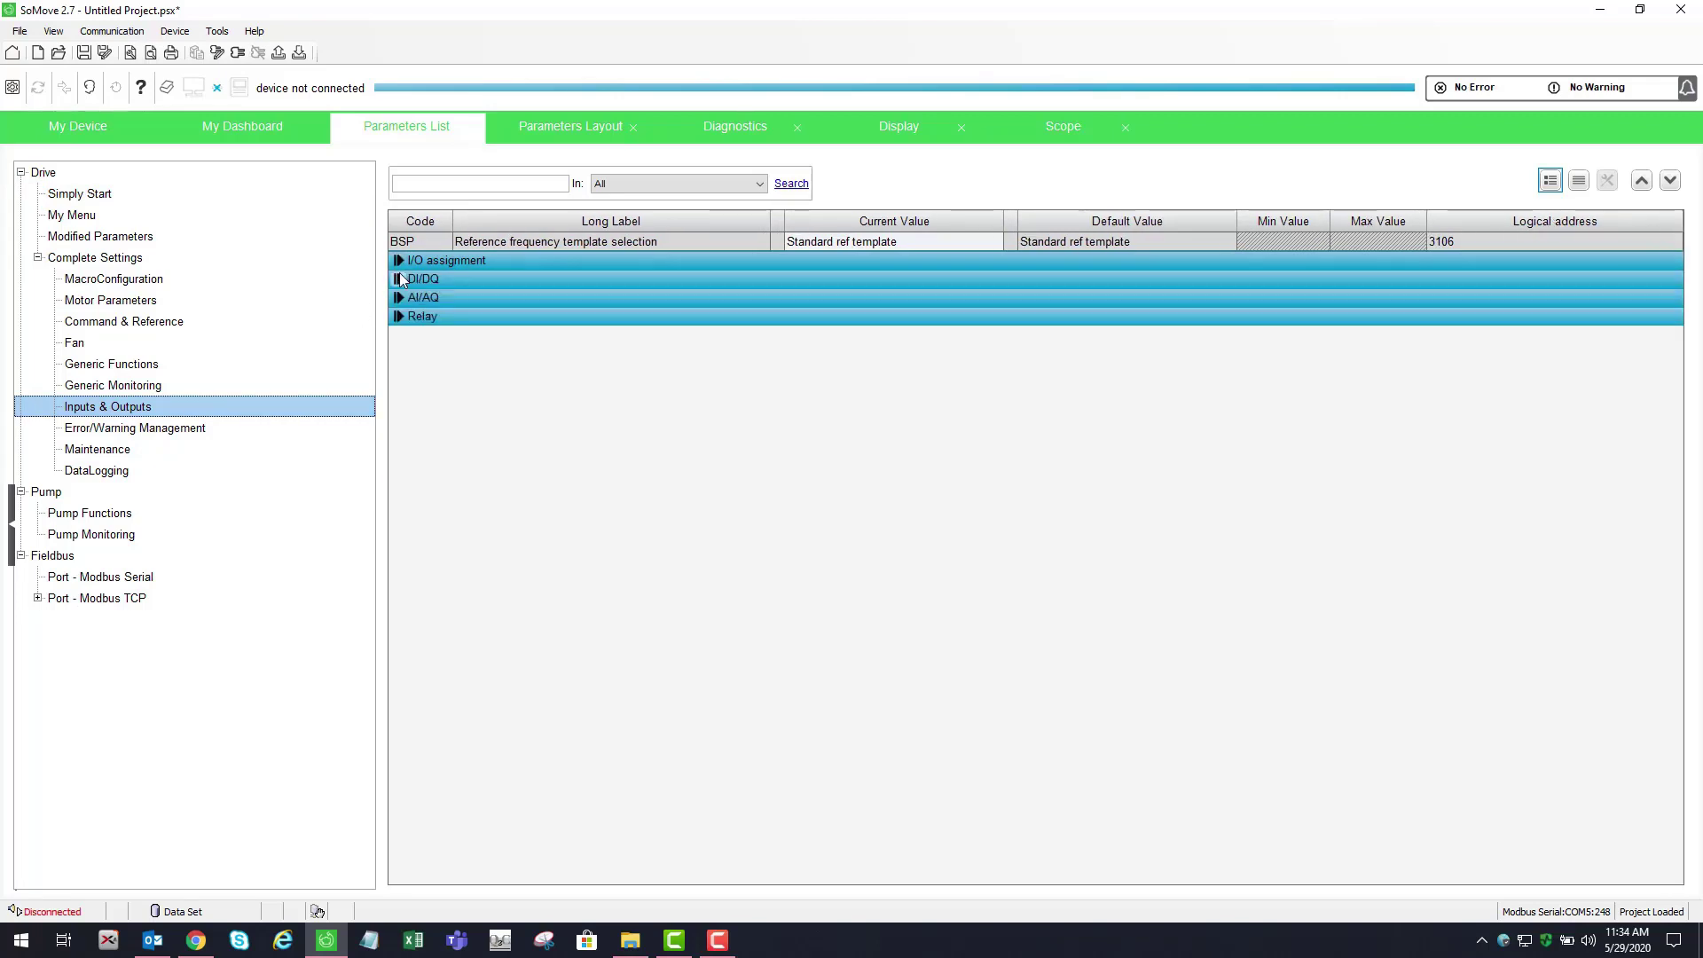
left_click(399, 282)
left_click(398, 283)
left_click(399, 317)
left_click(399, 297)
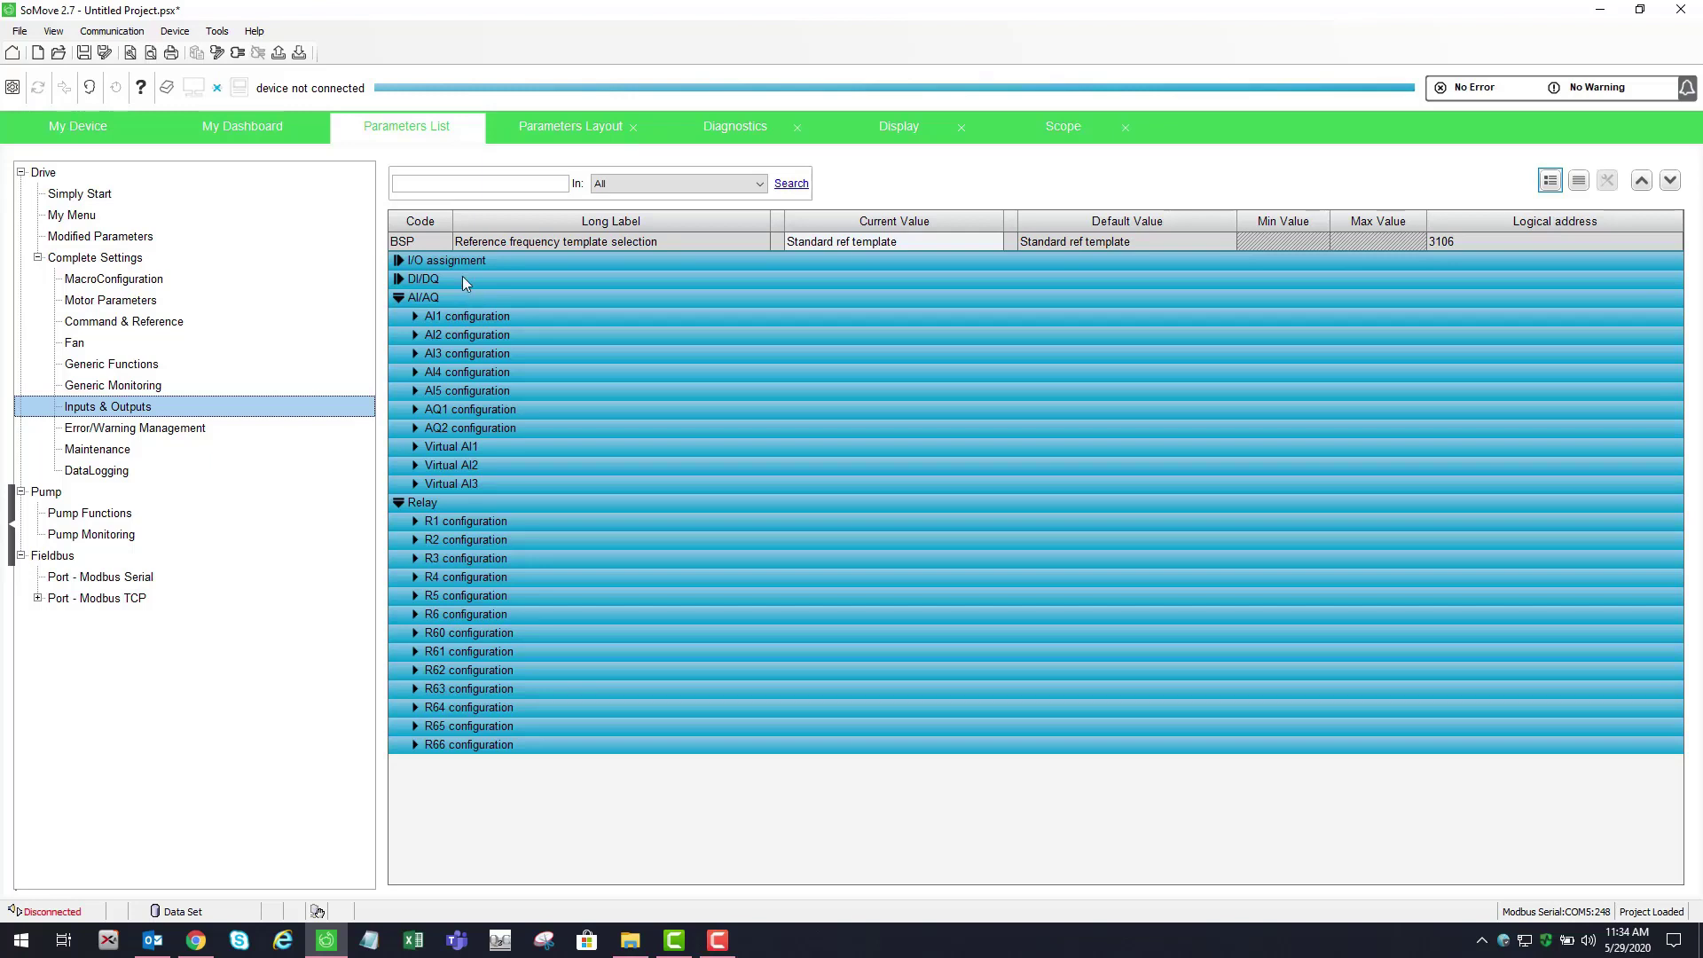
Expand the AQ1 and AQ2 configuration and set the AQ1 assignment to Motor current
left_click(415, 407)
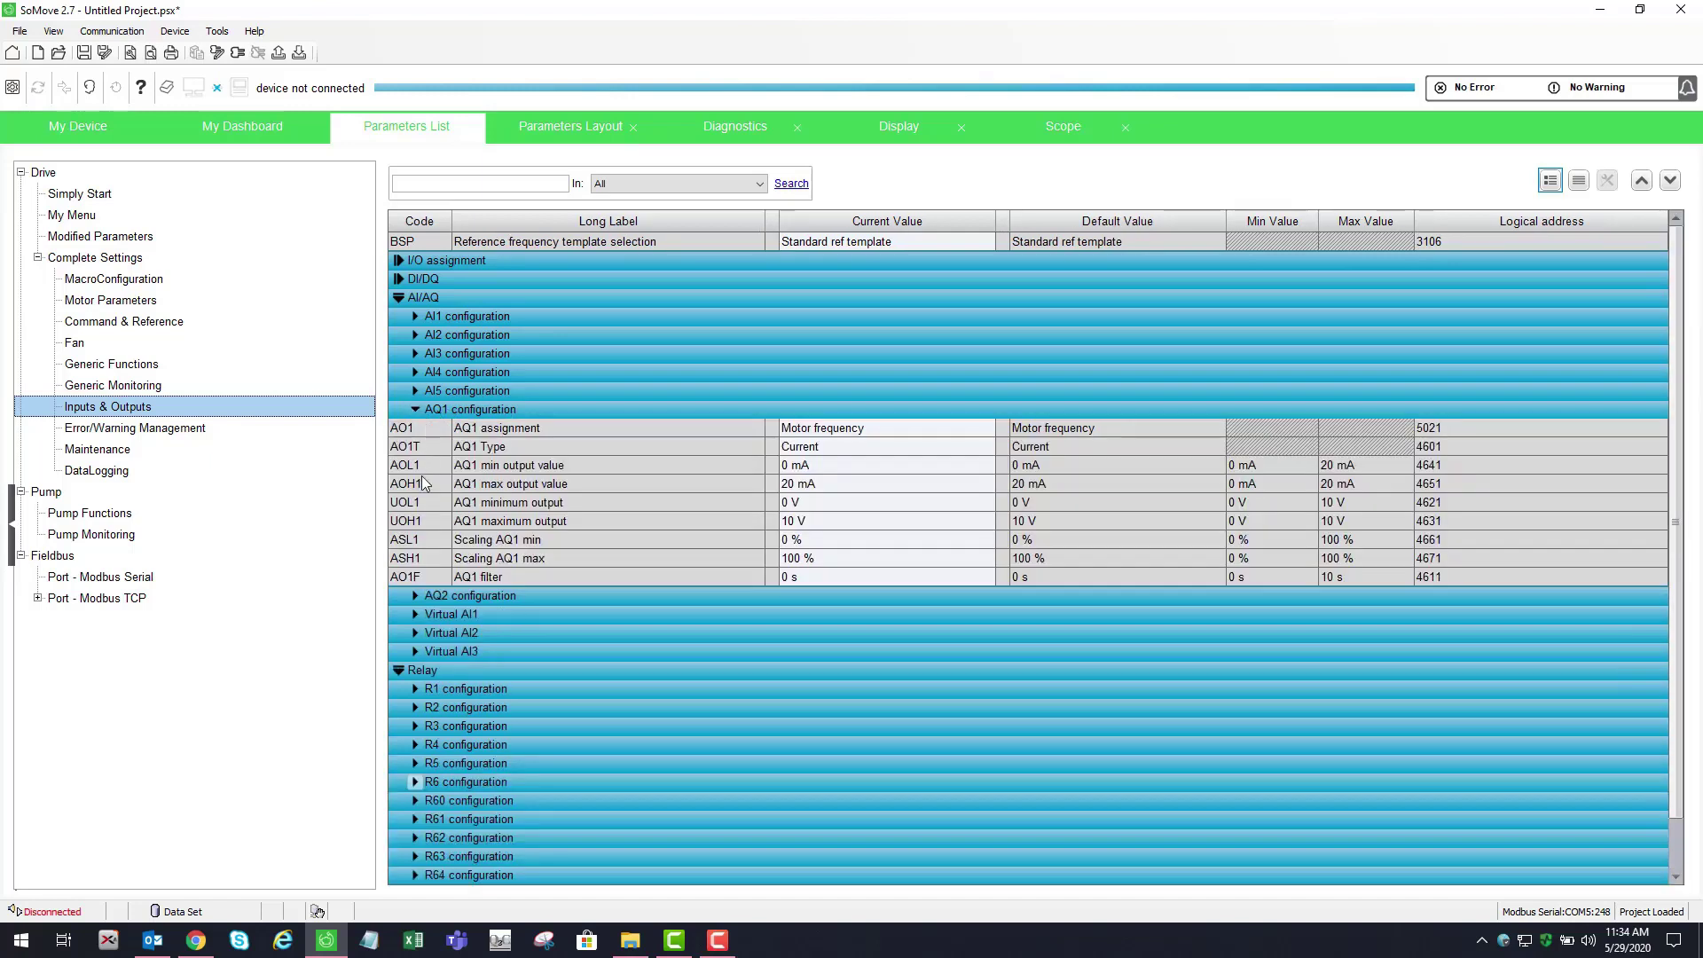
left_click(414, 596)
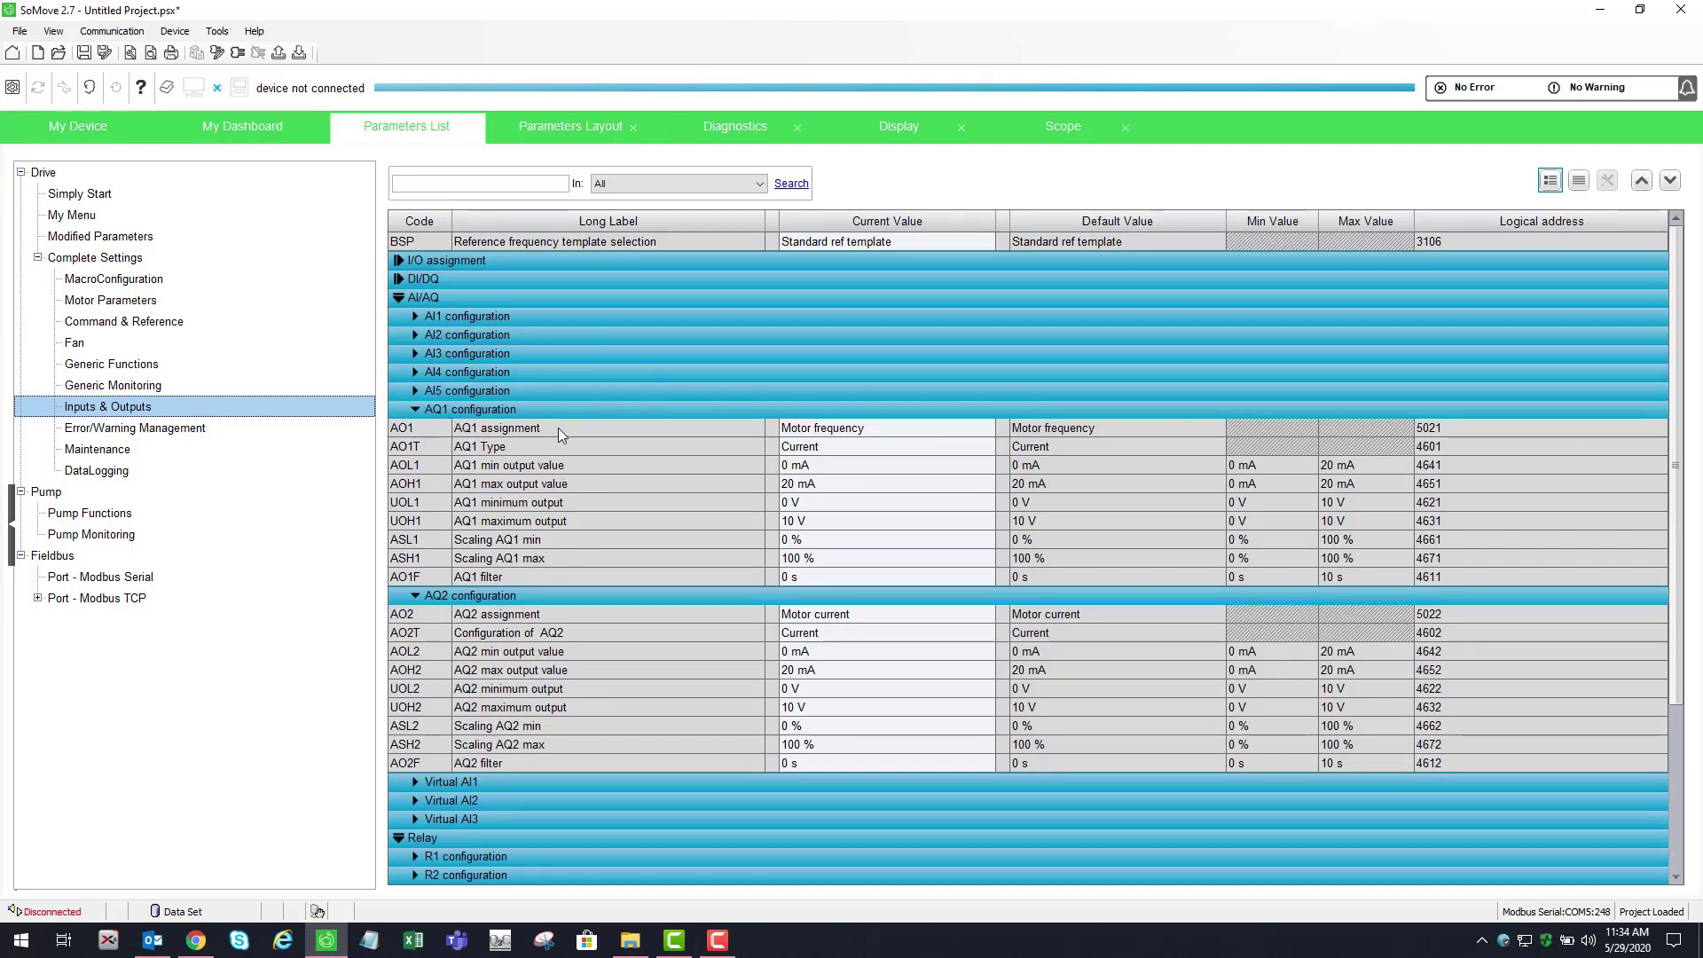
left_click(962, 430)
left_click(987, 432)
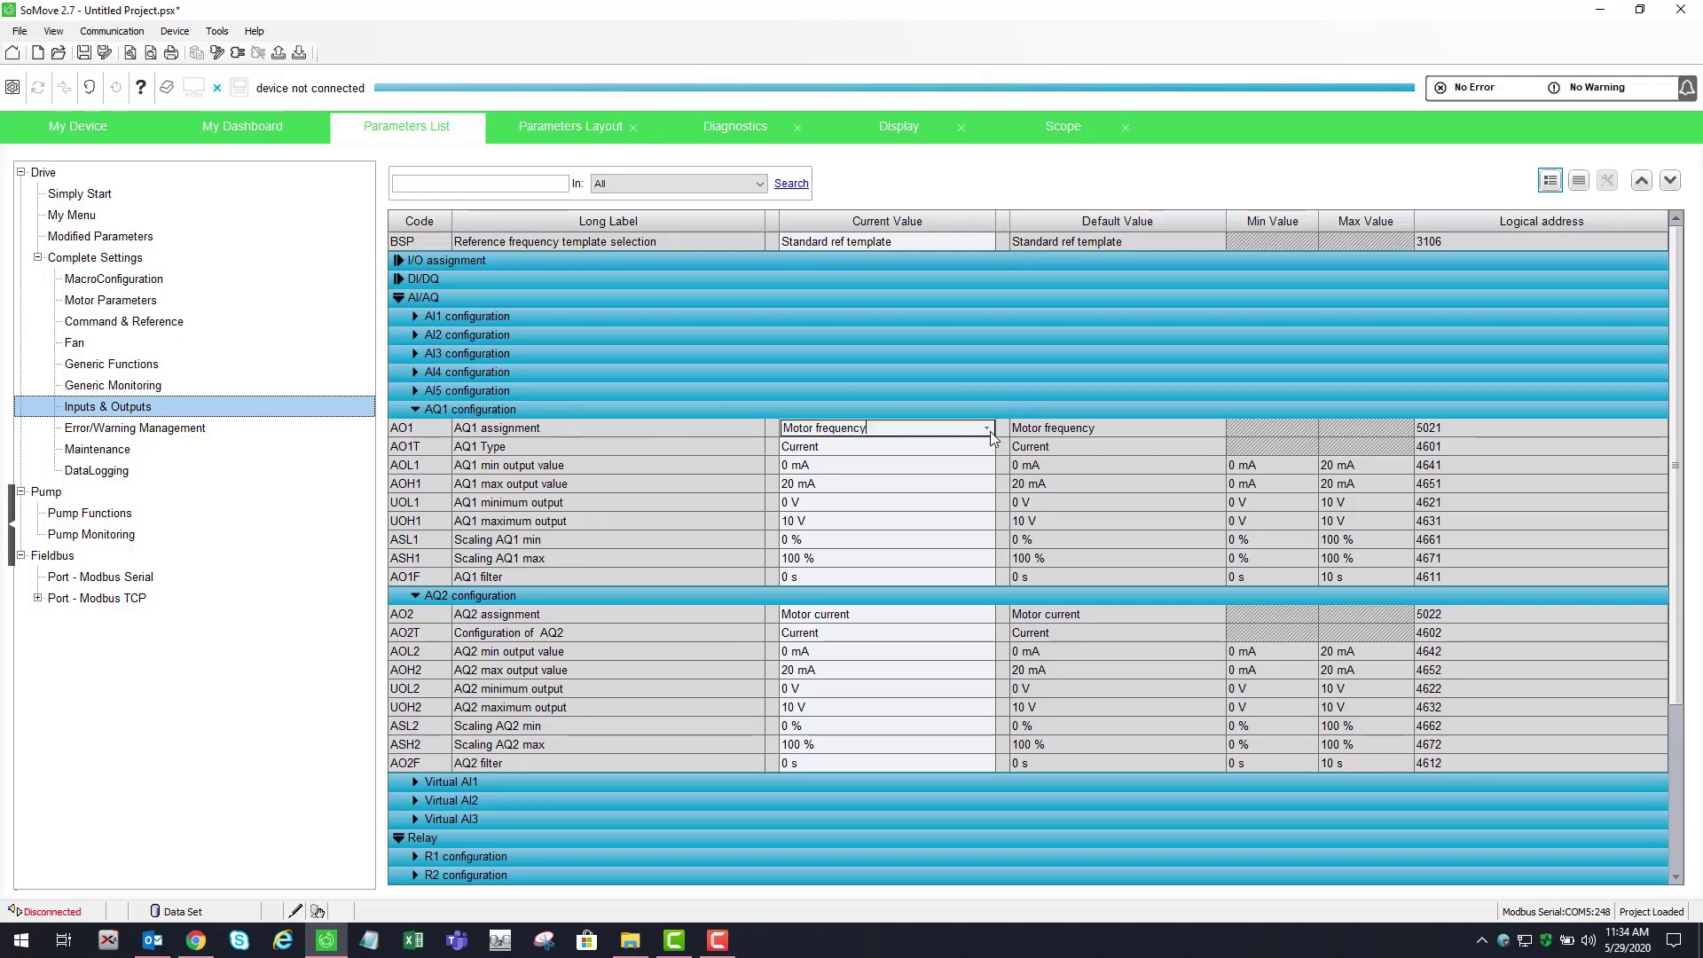
left_click(987, 431)
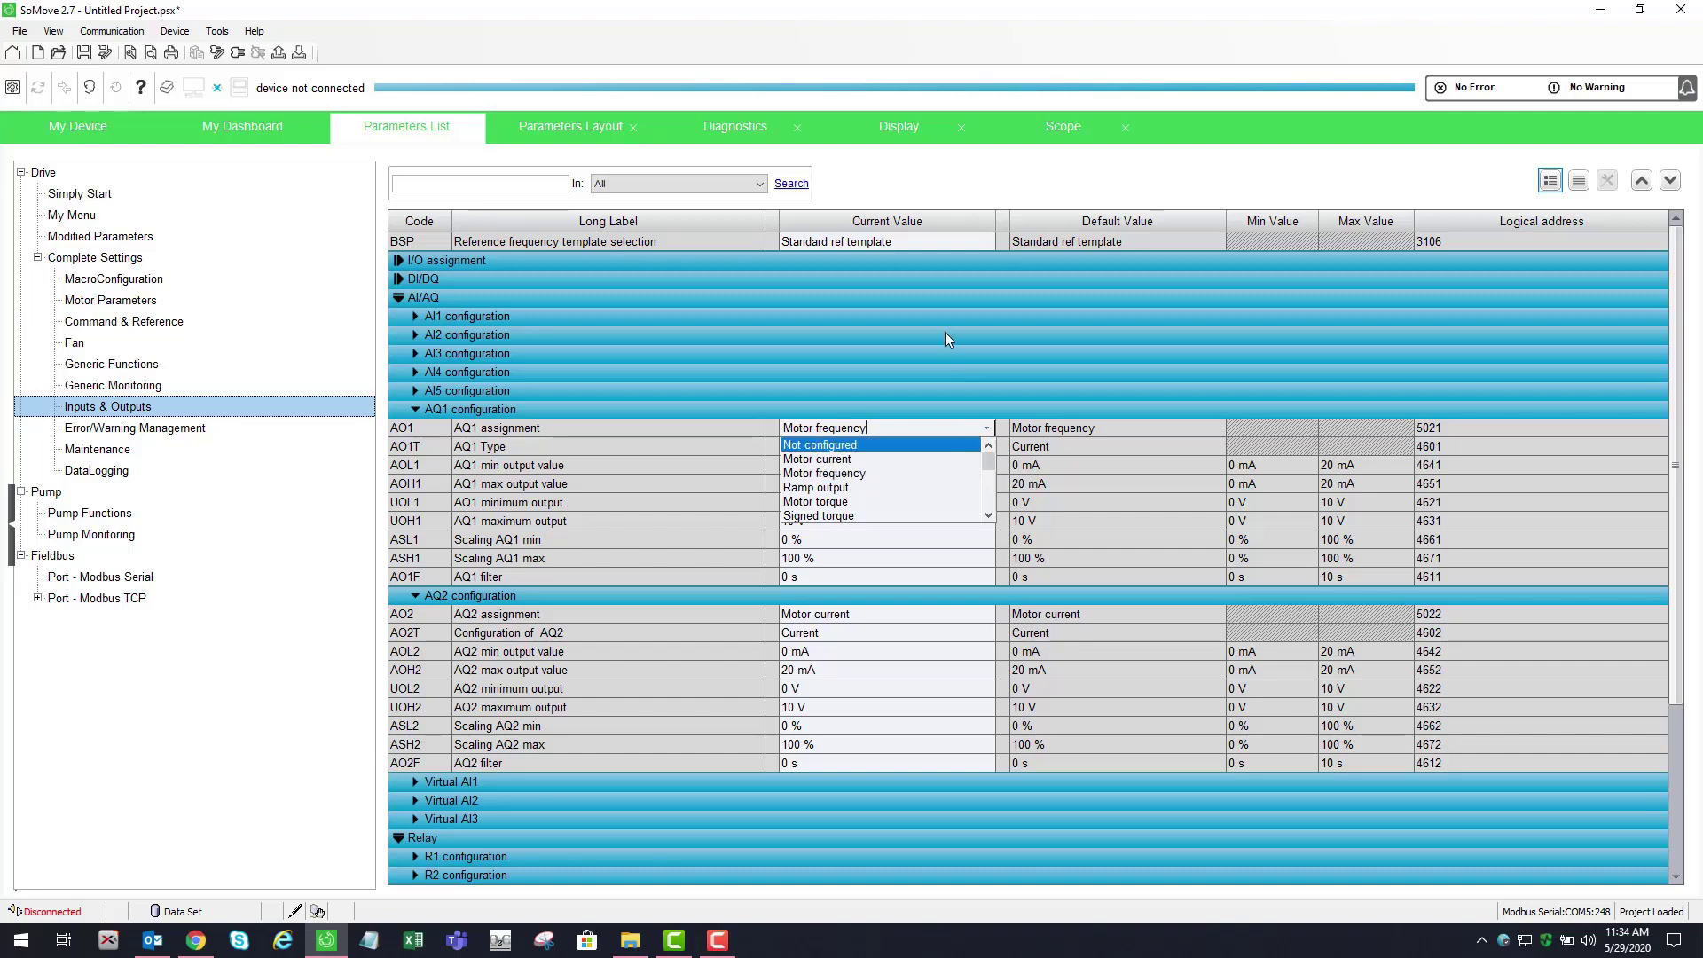
left_click(621, 431)
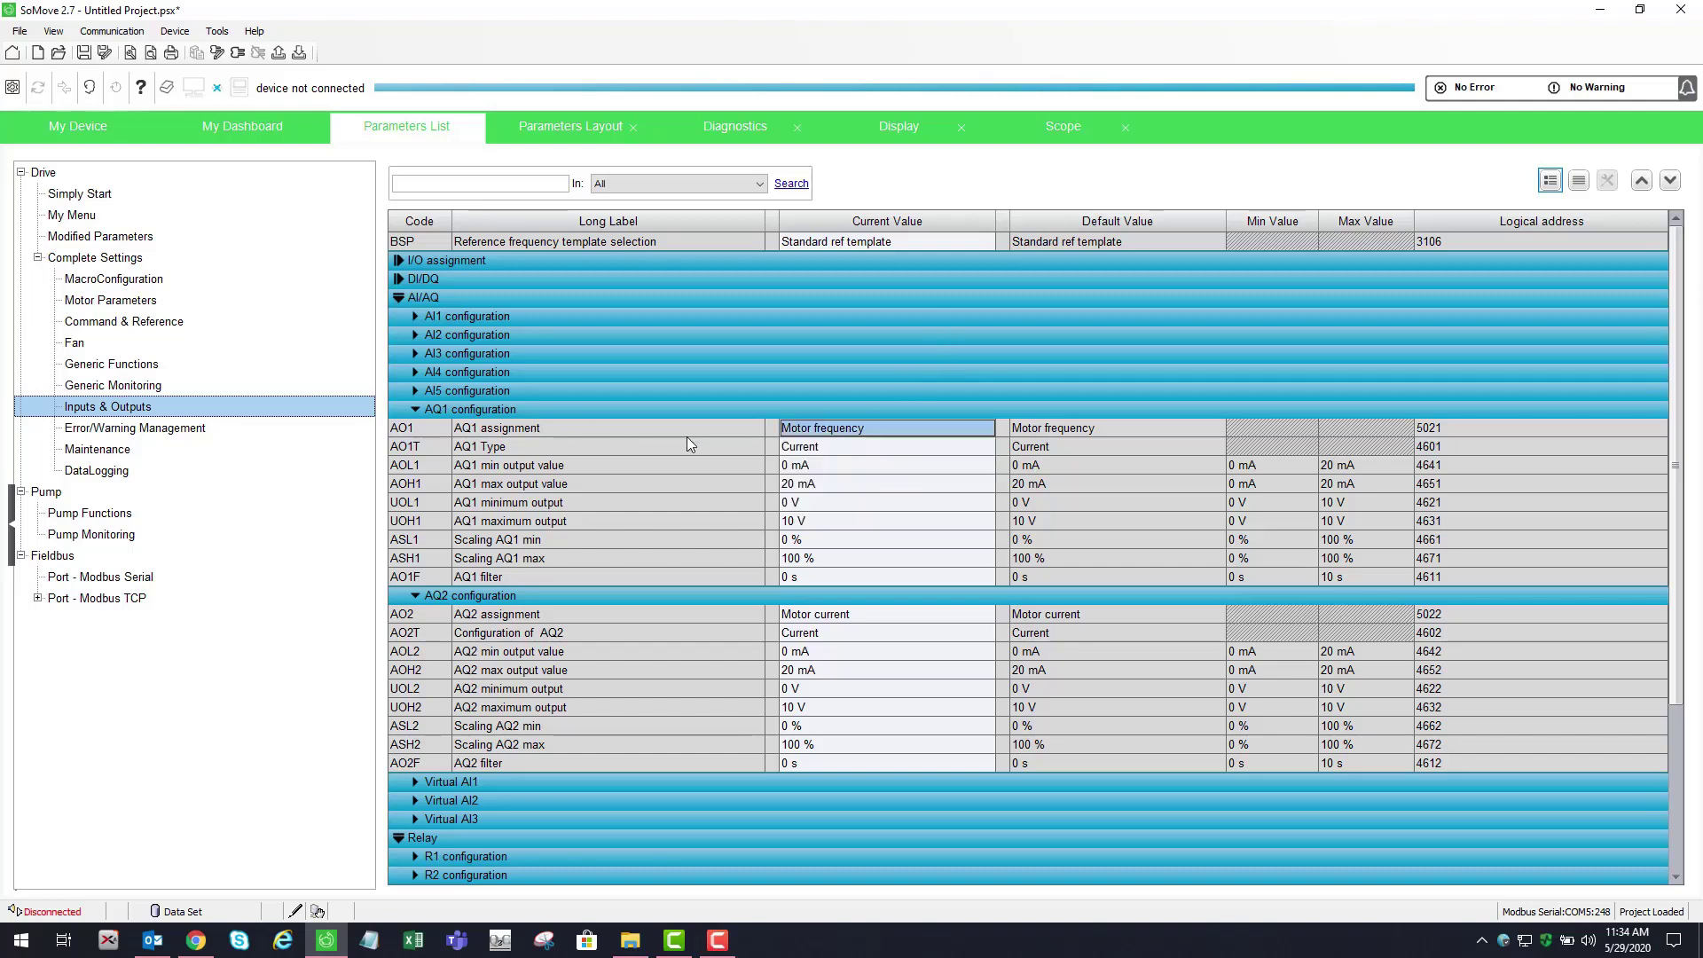
left_click(987, 429)
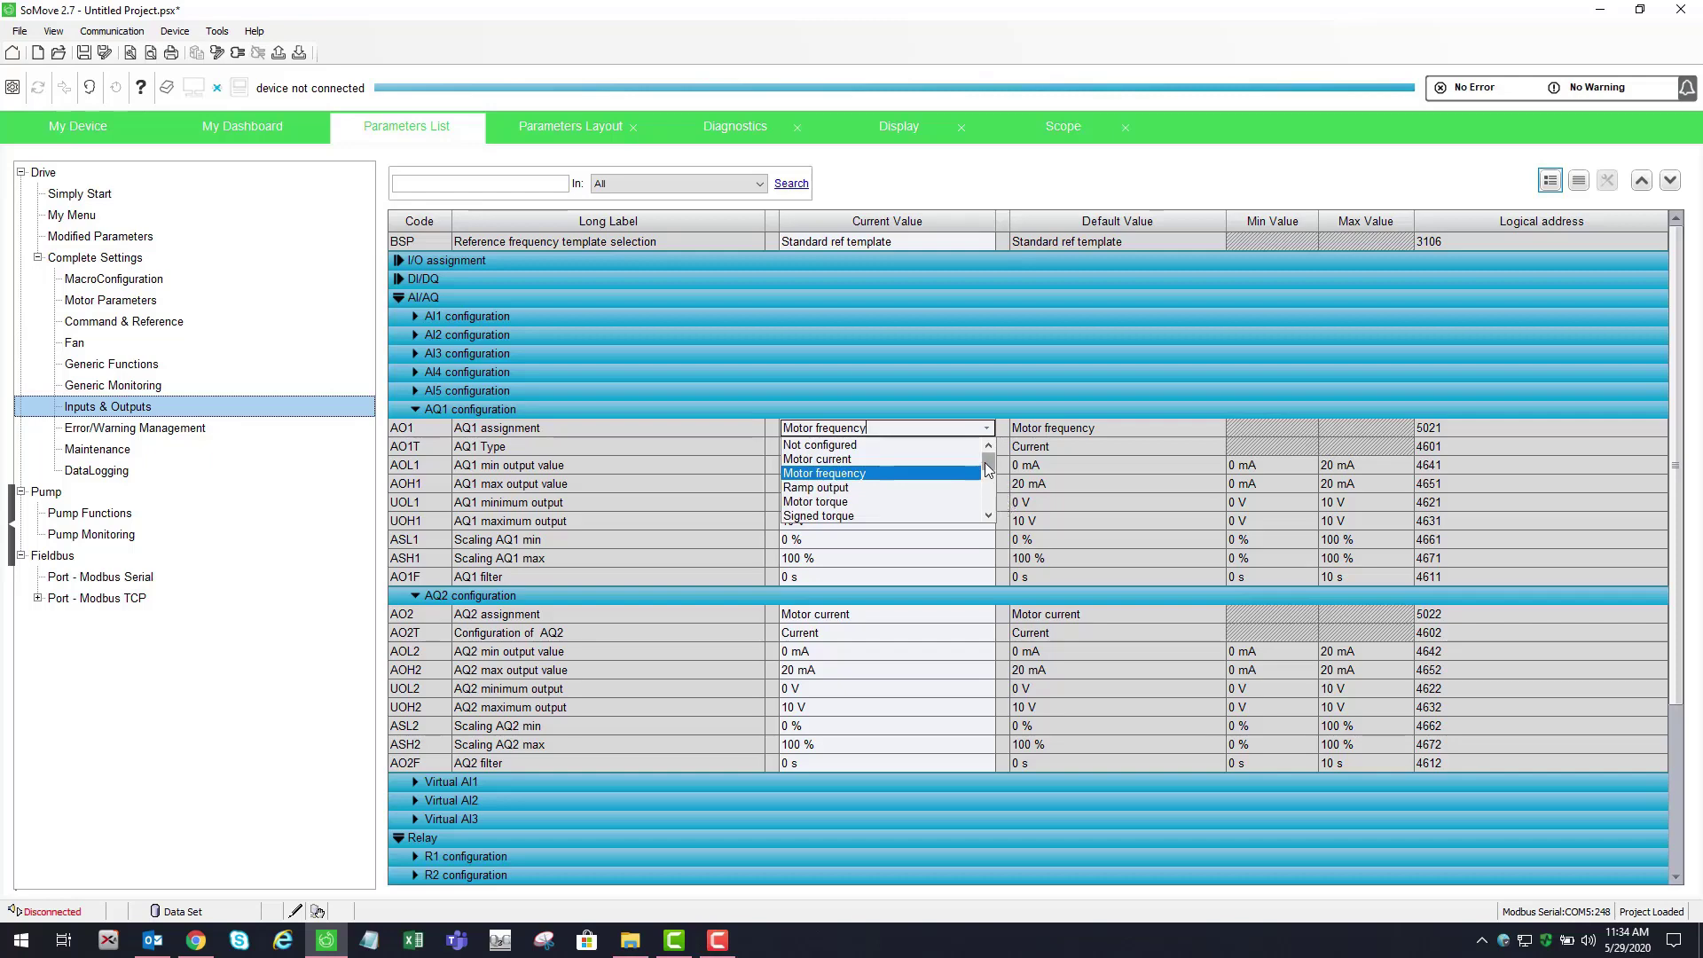
left_click(878, 460)
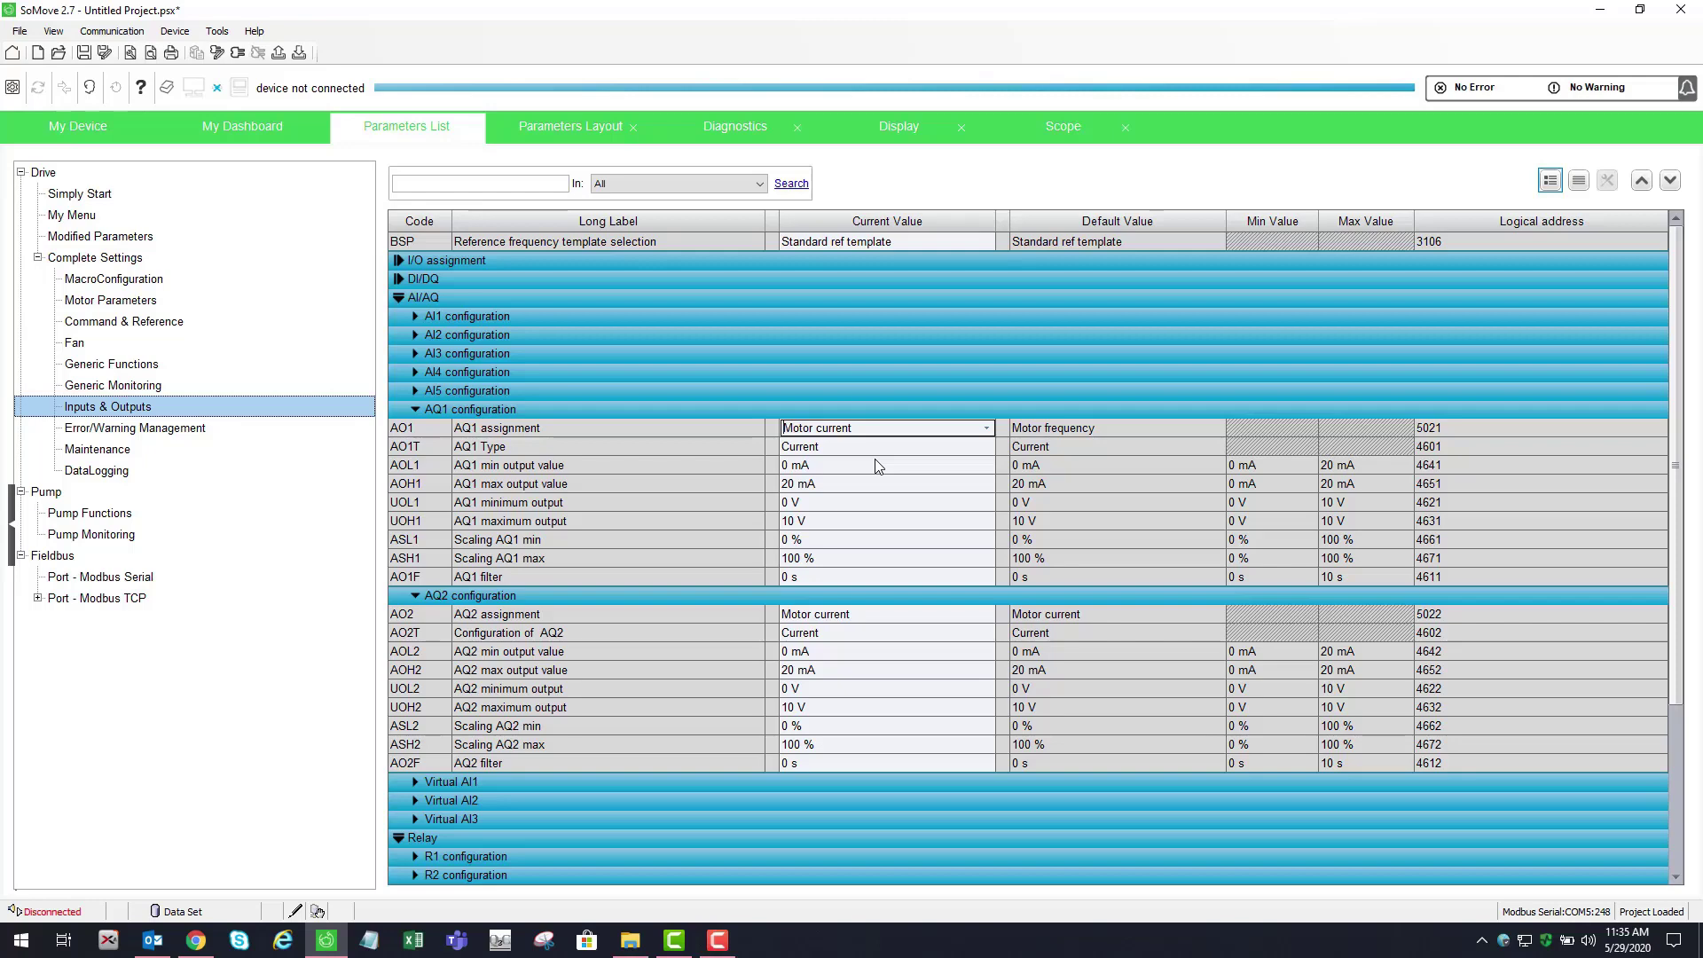
Restore the AQ1 assignment to Motor frequency, keeping the AQ1 Type as Current
left_click(987, 427)
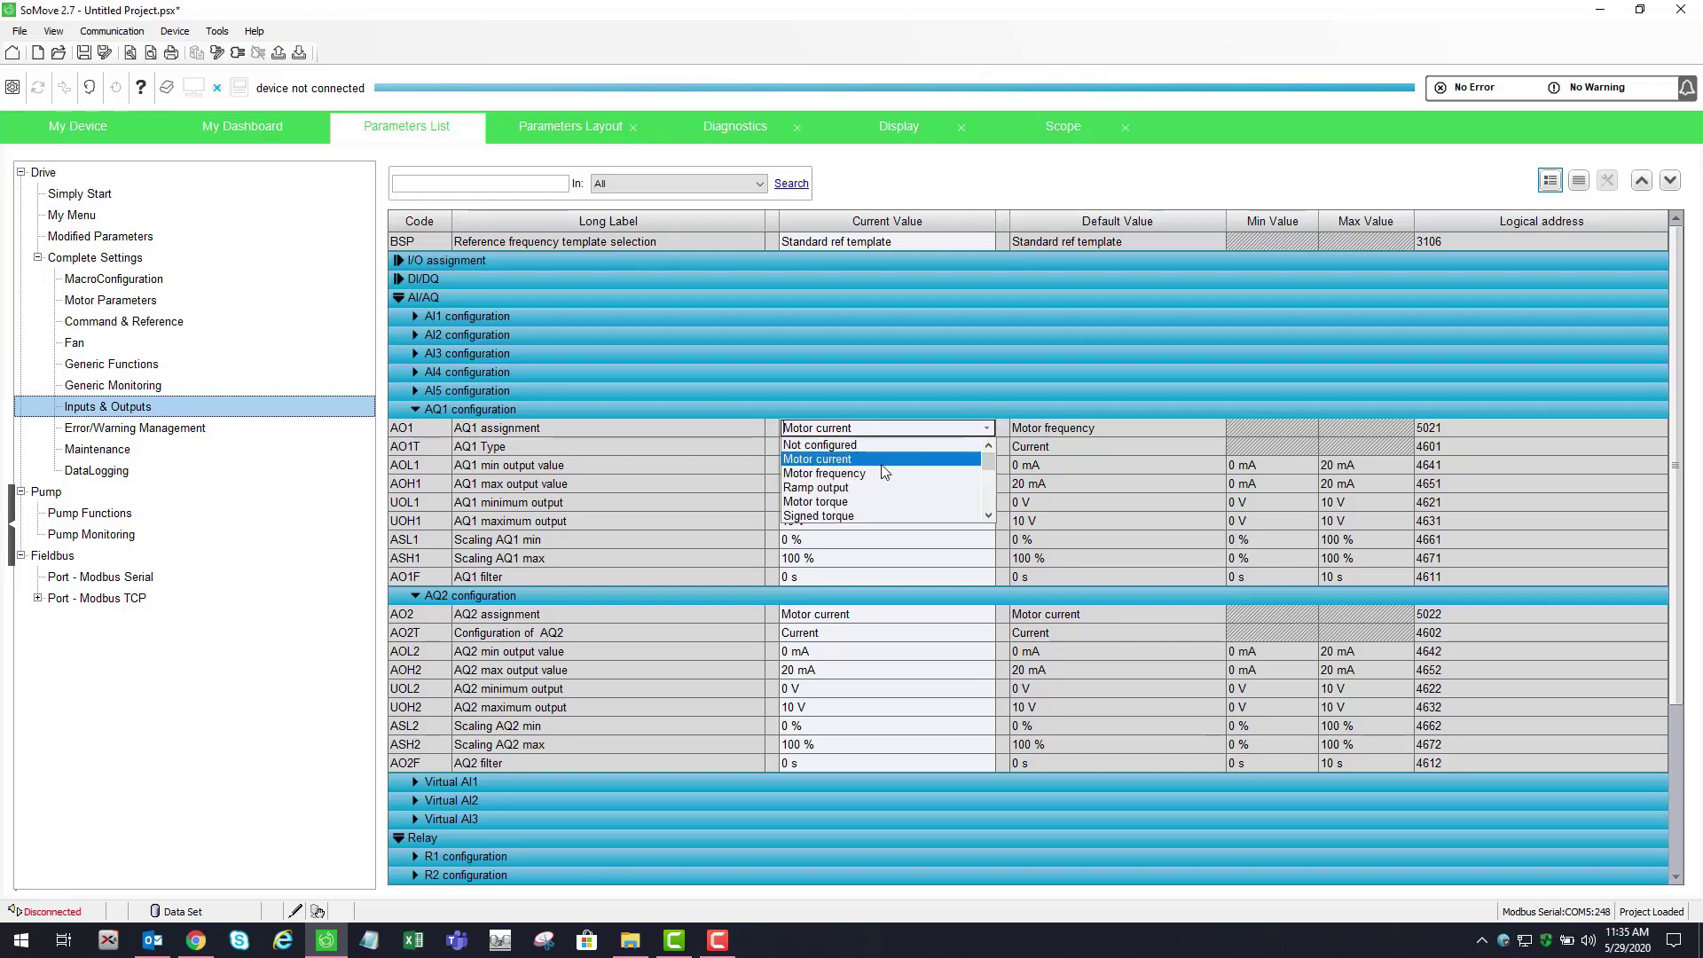
left_click(939, 465)
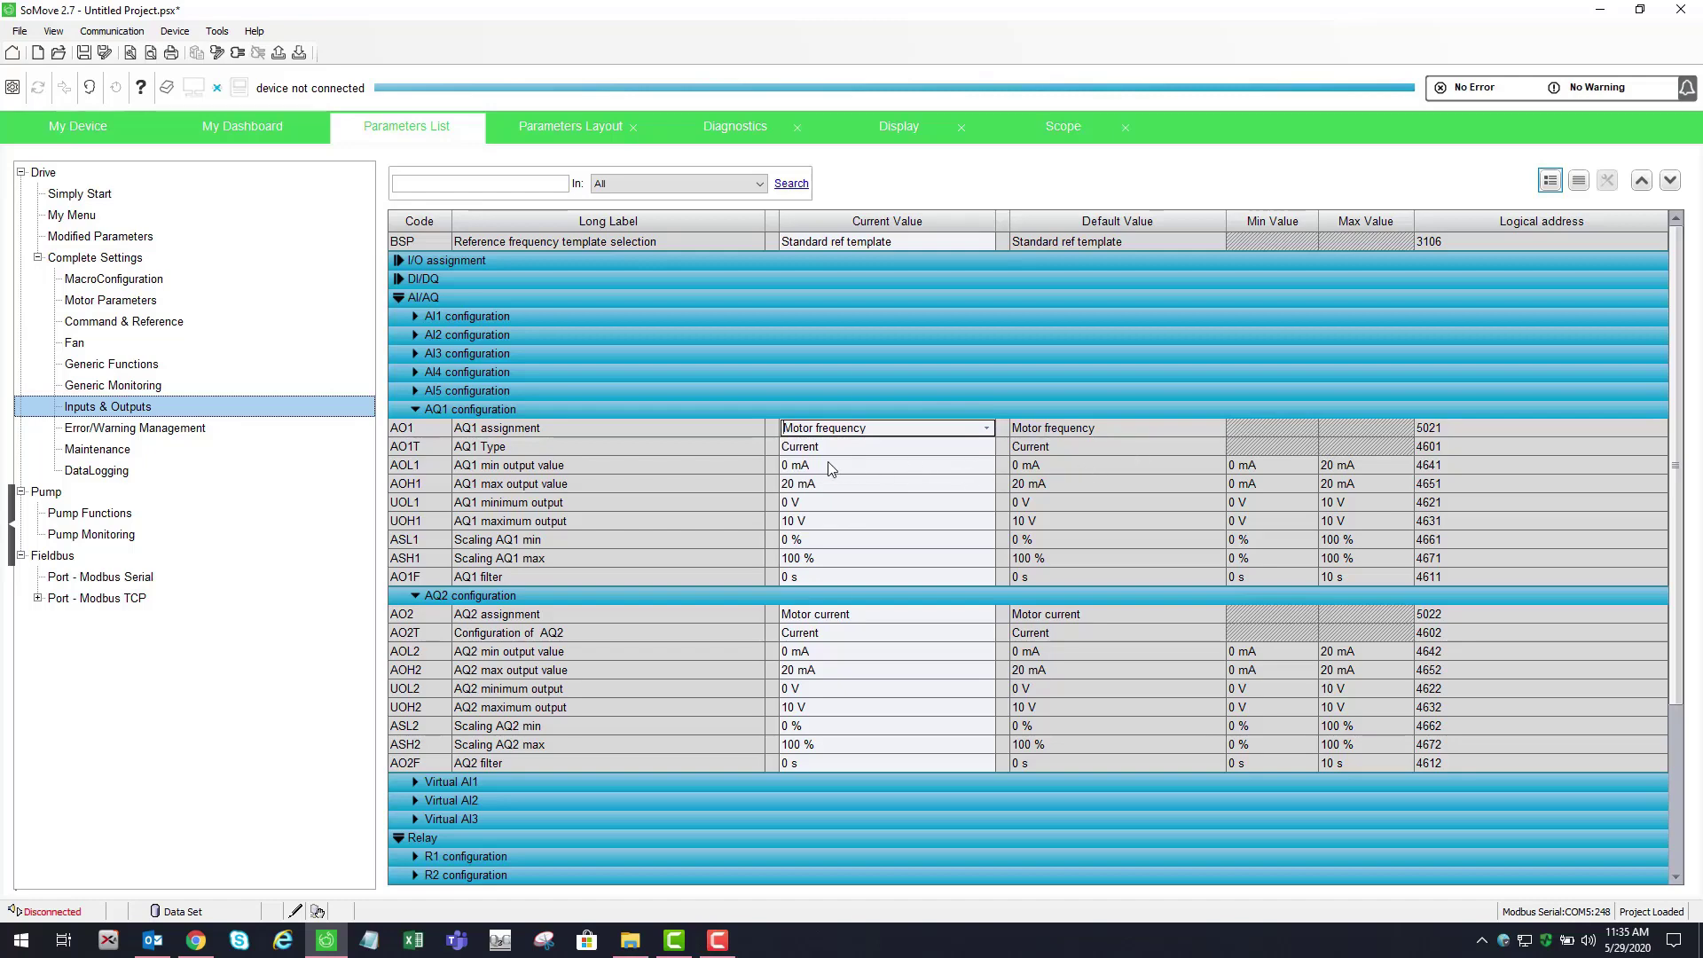
left_click(881, 448)
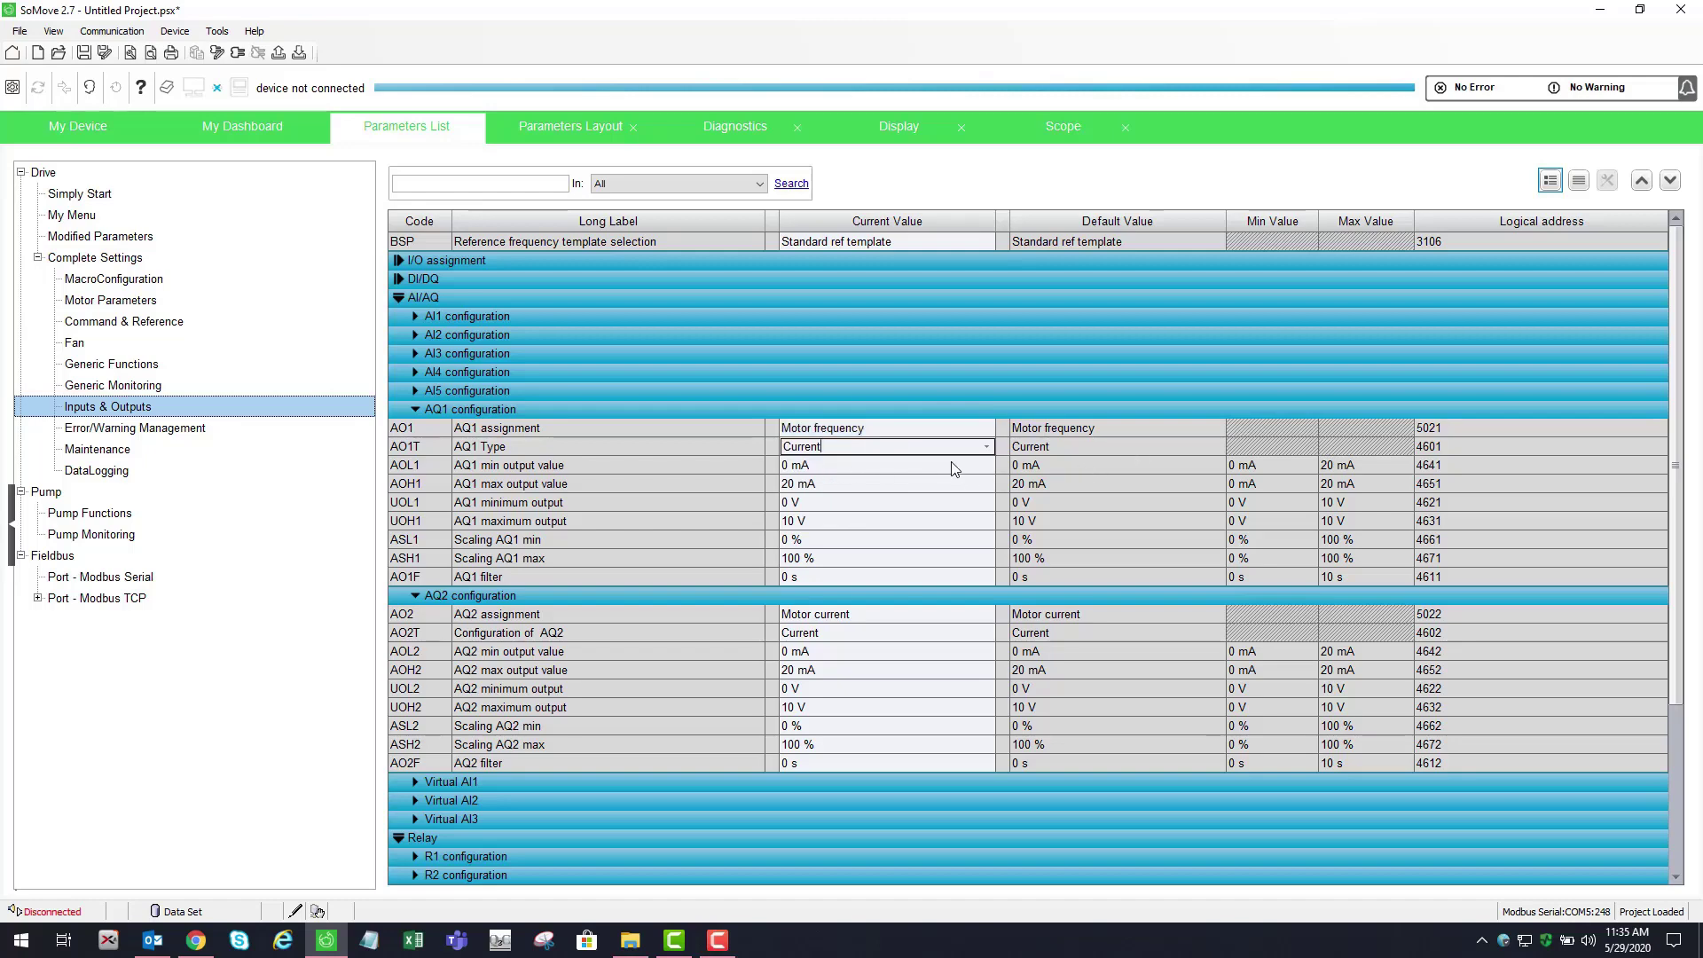
left_click(989, 446)
left_click(874, 480)
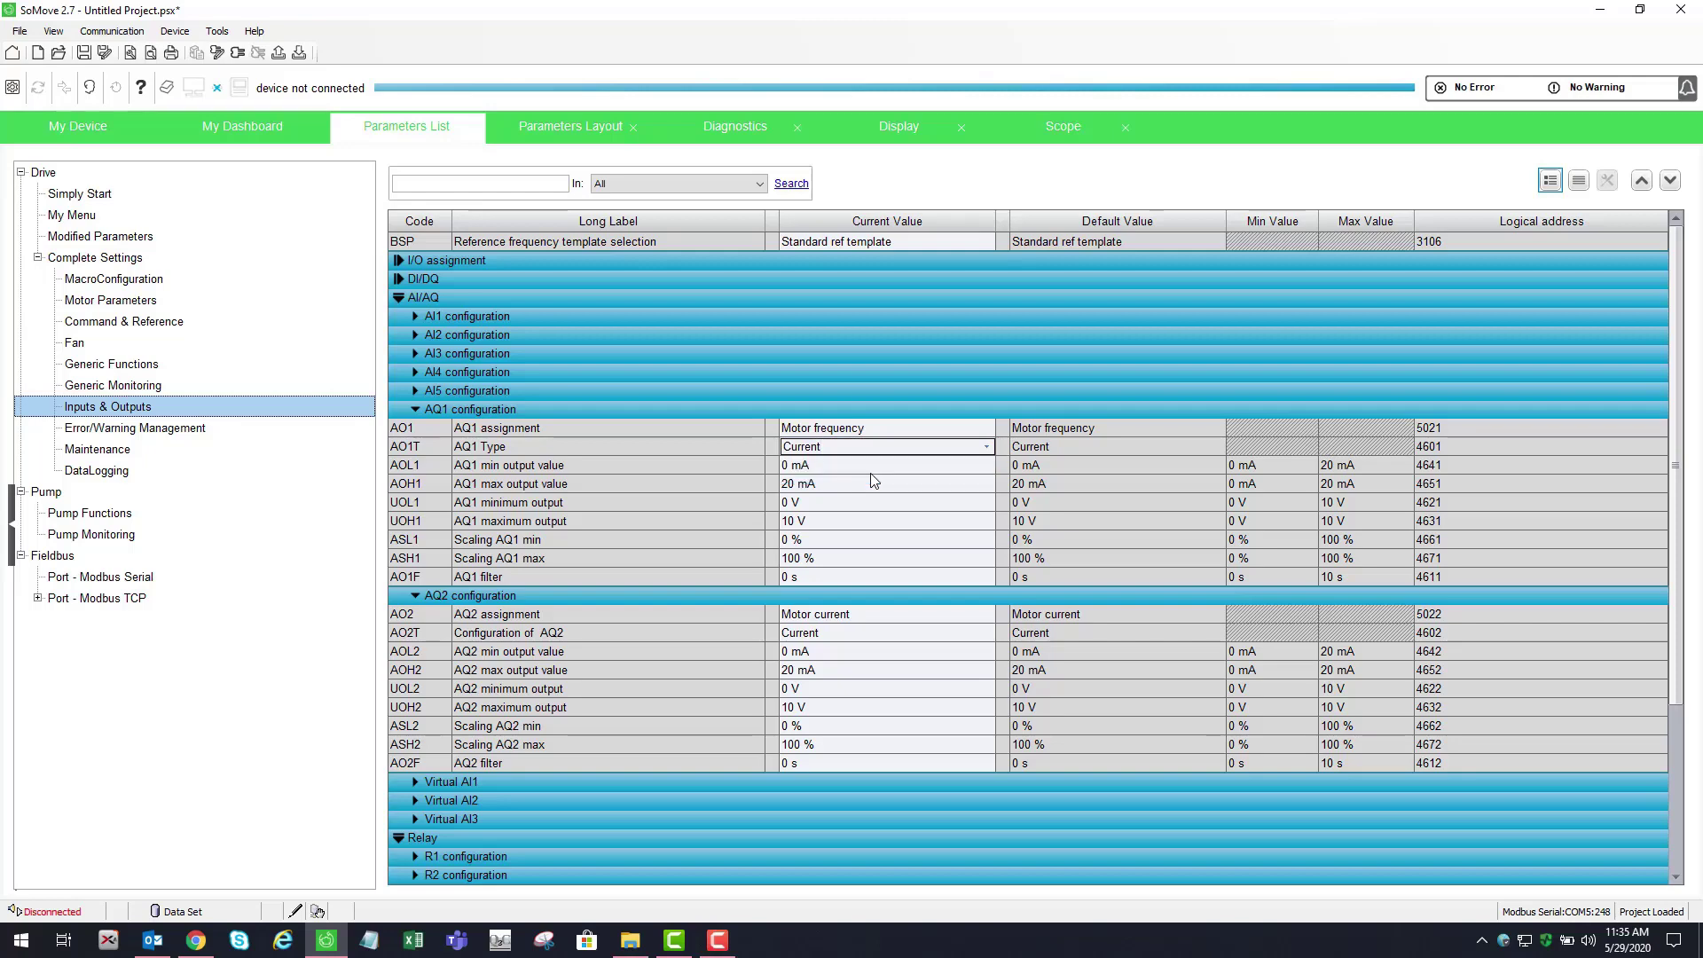
Set the AQ1 min output value to 4 mA
left_click(854, 545)
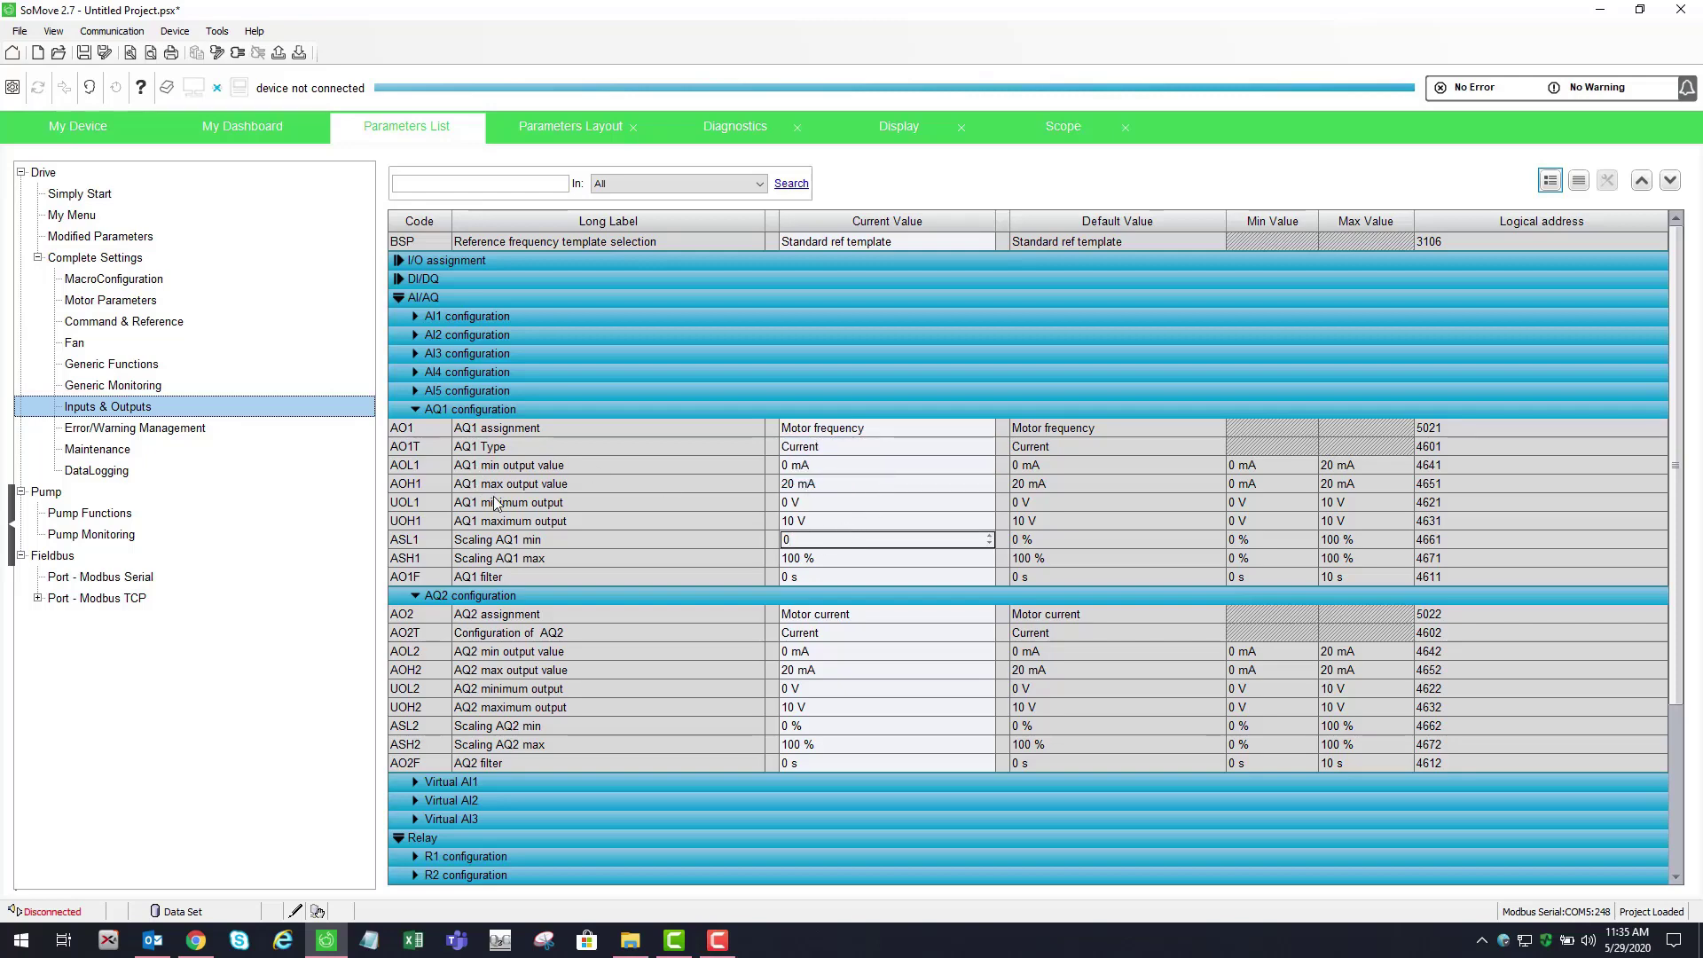
left_click(986, 466)
left_click(989, 463)
type("4")
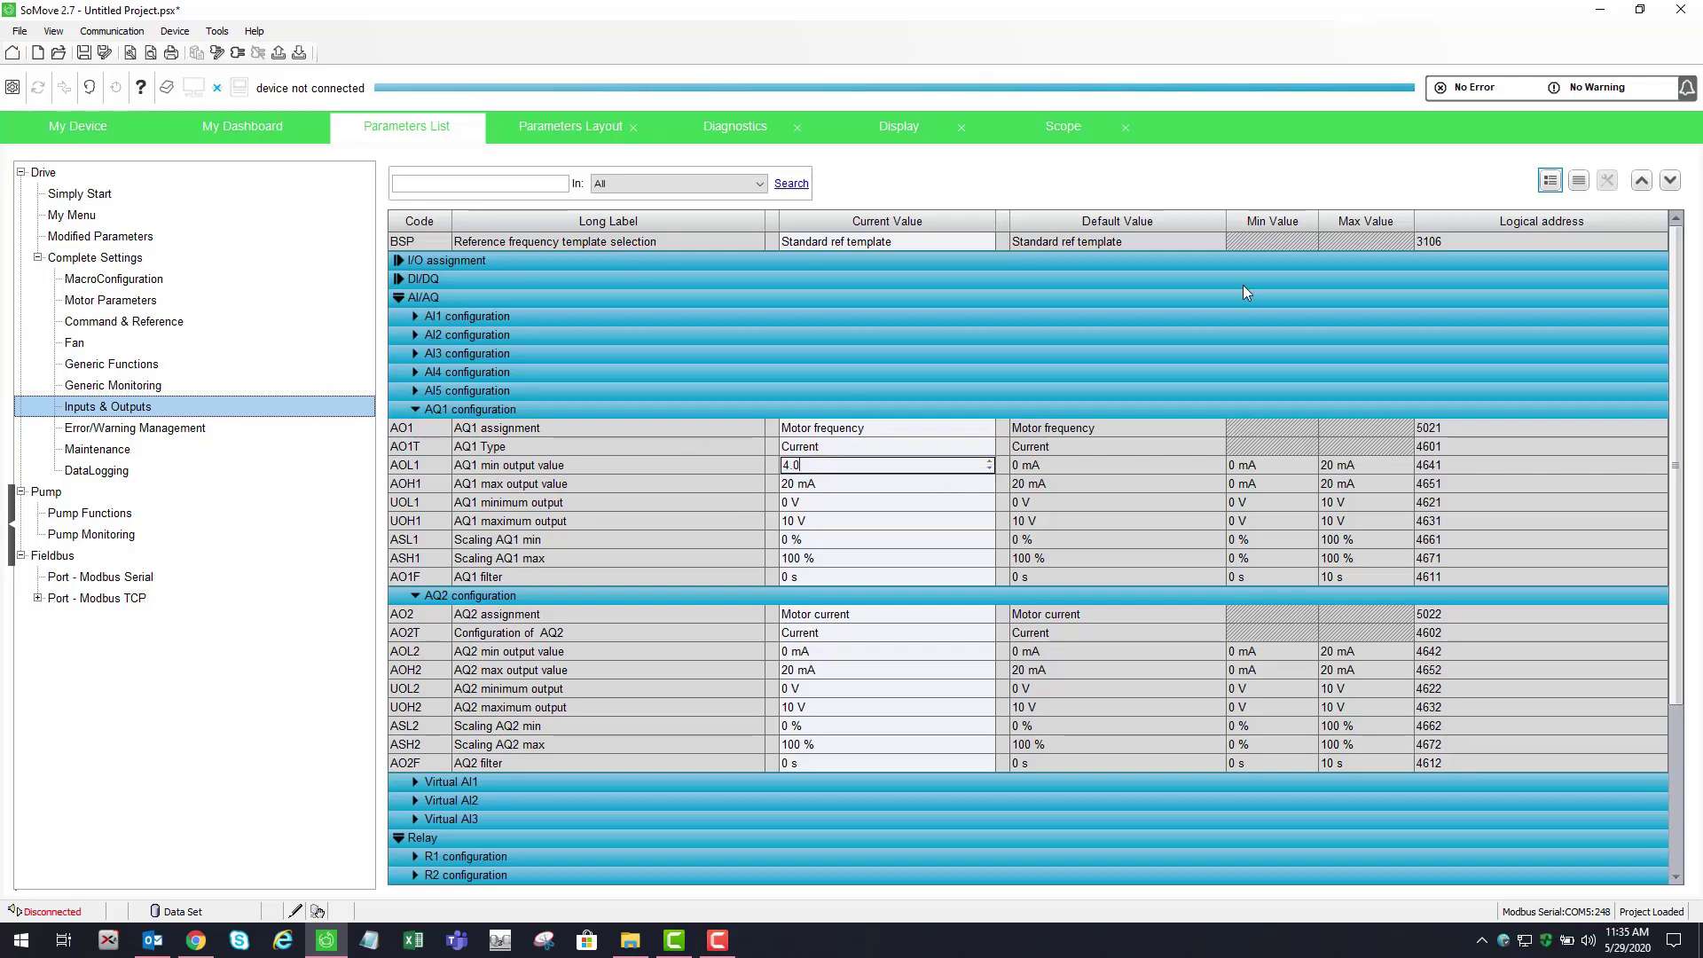
key("Return")
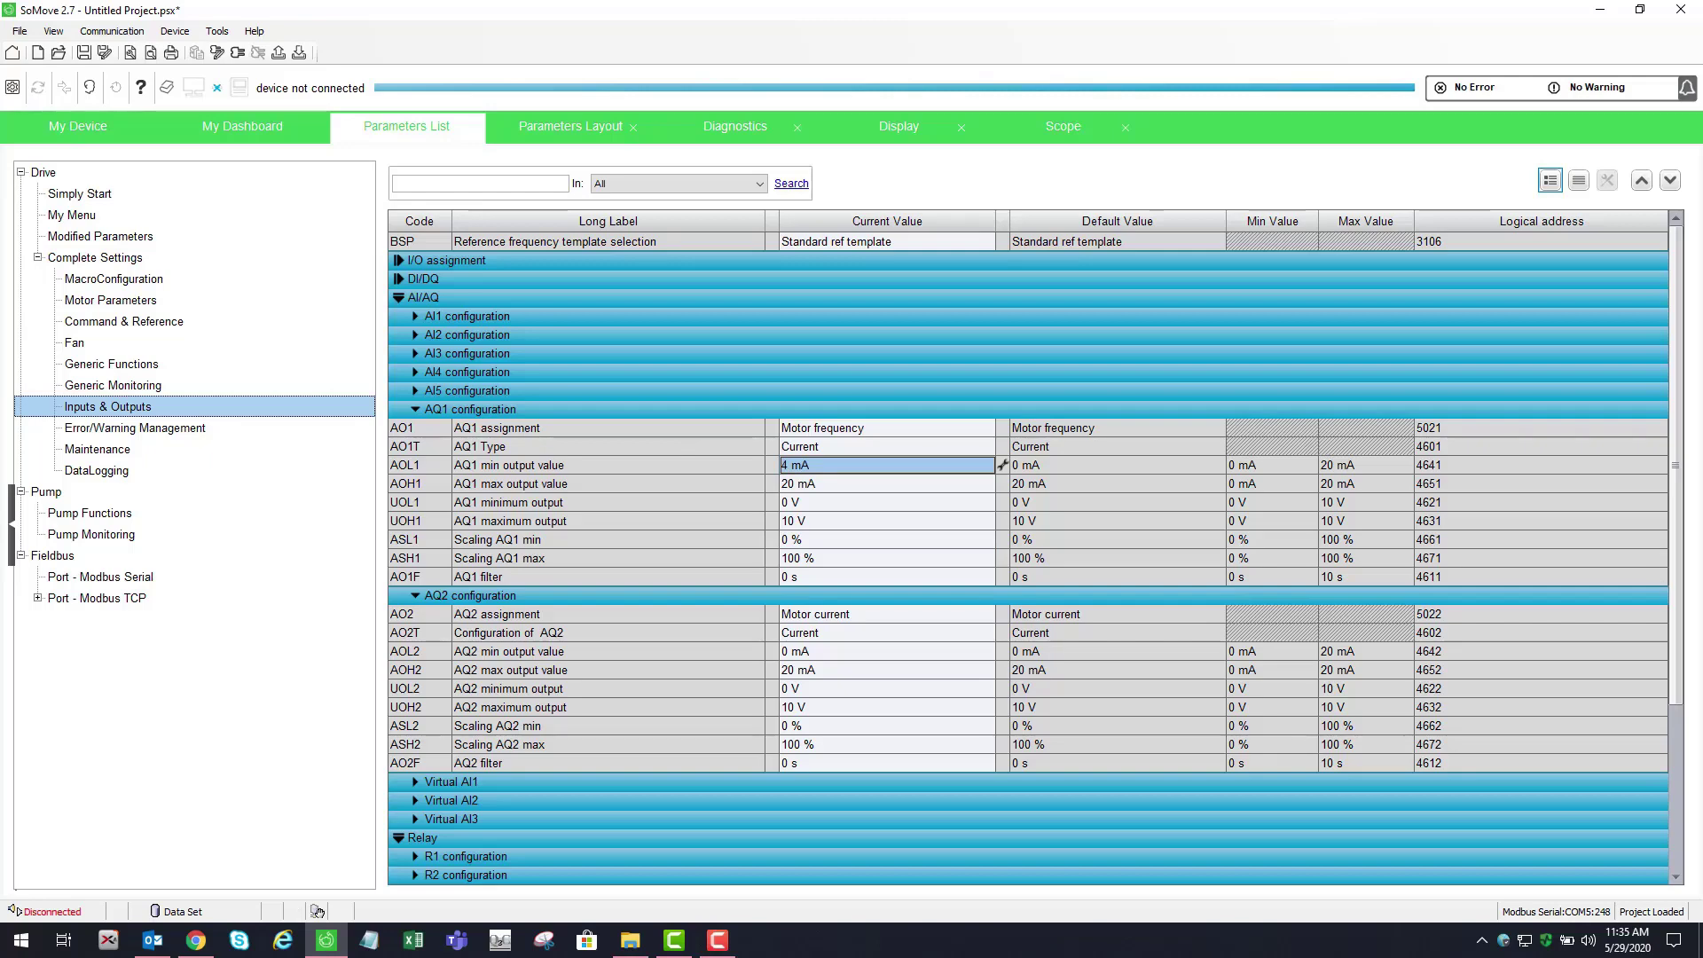
left_click(801, 486)
left_click(841, 543)
left_click(1052, 525)
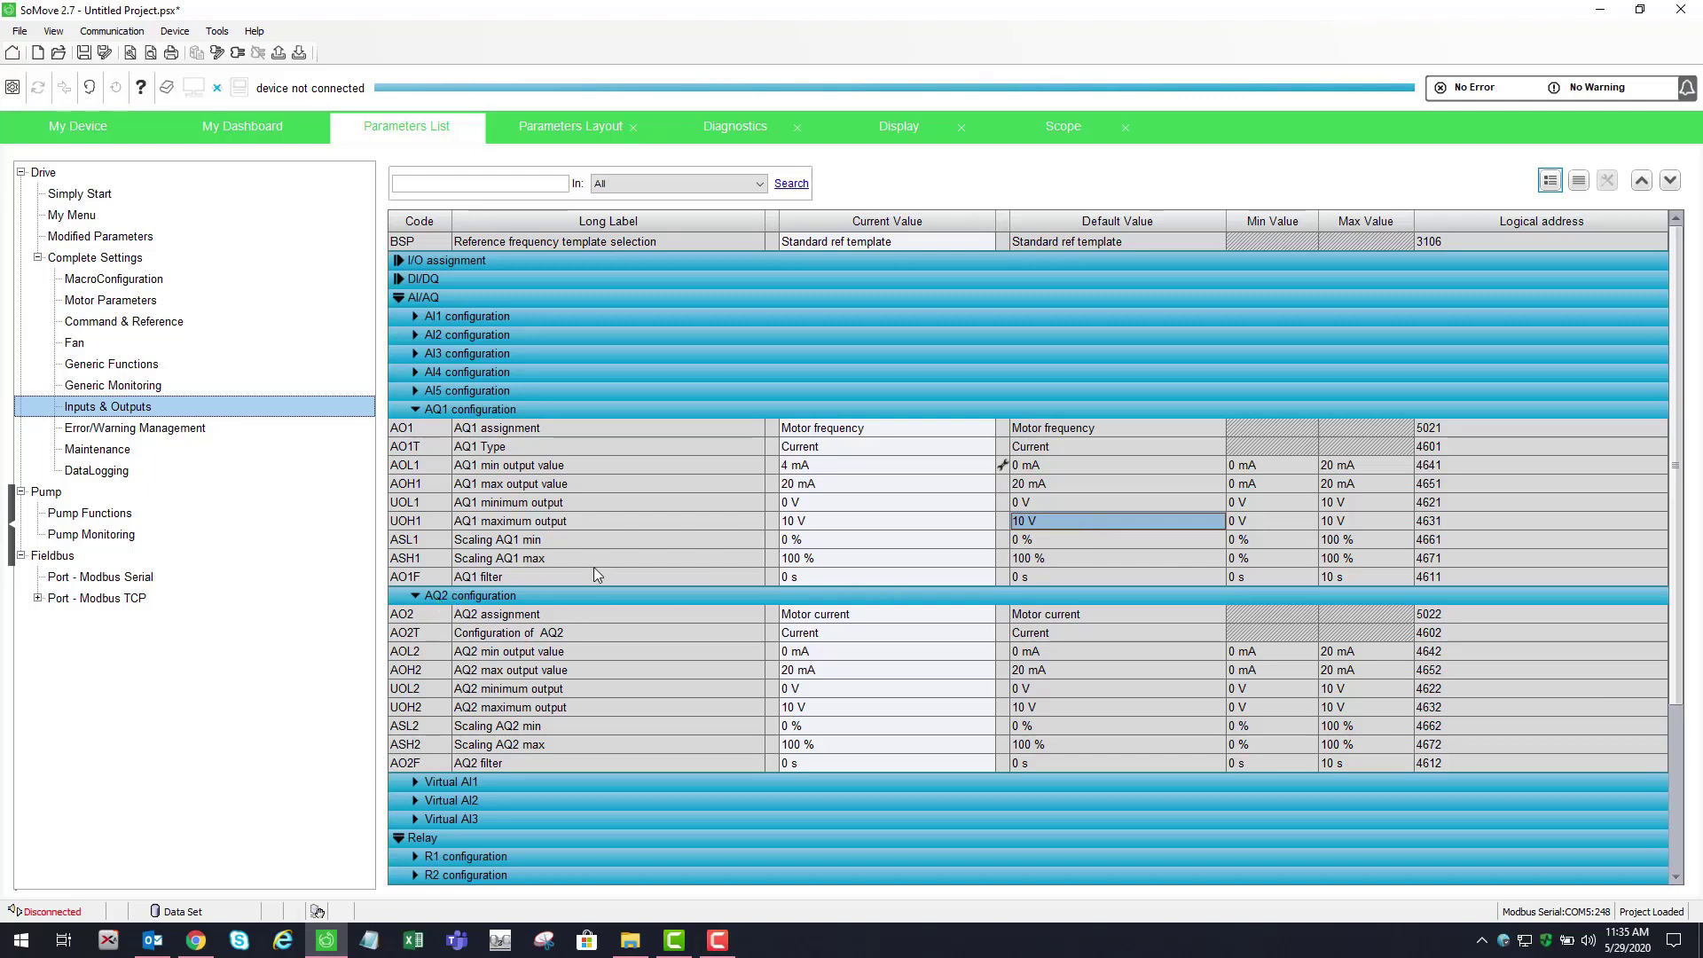
left_click(814, 577)
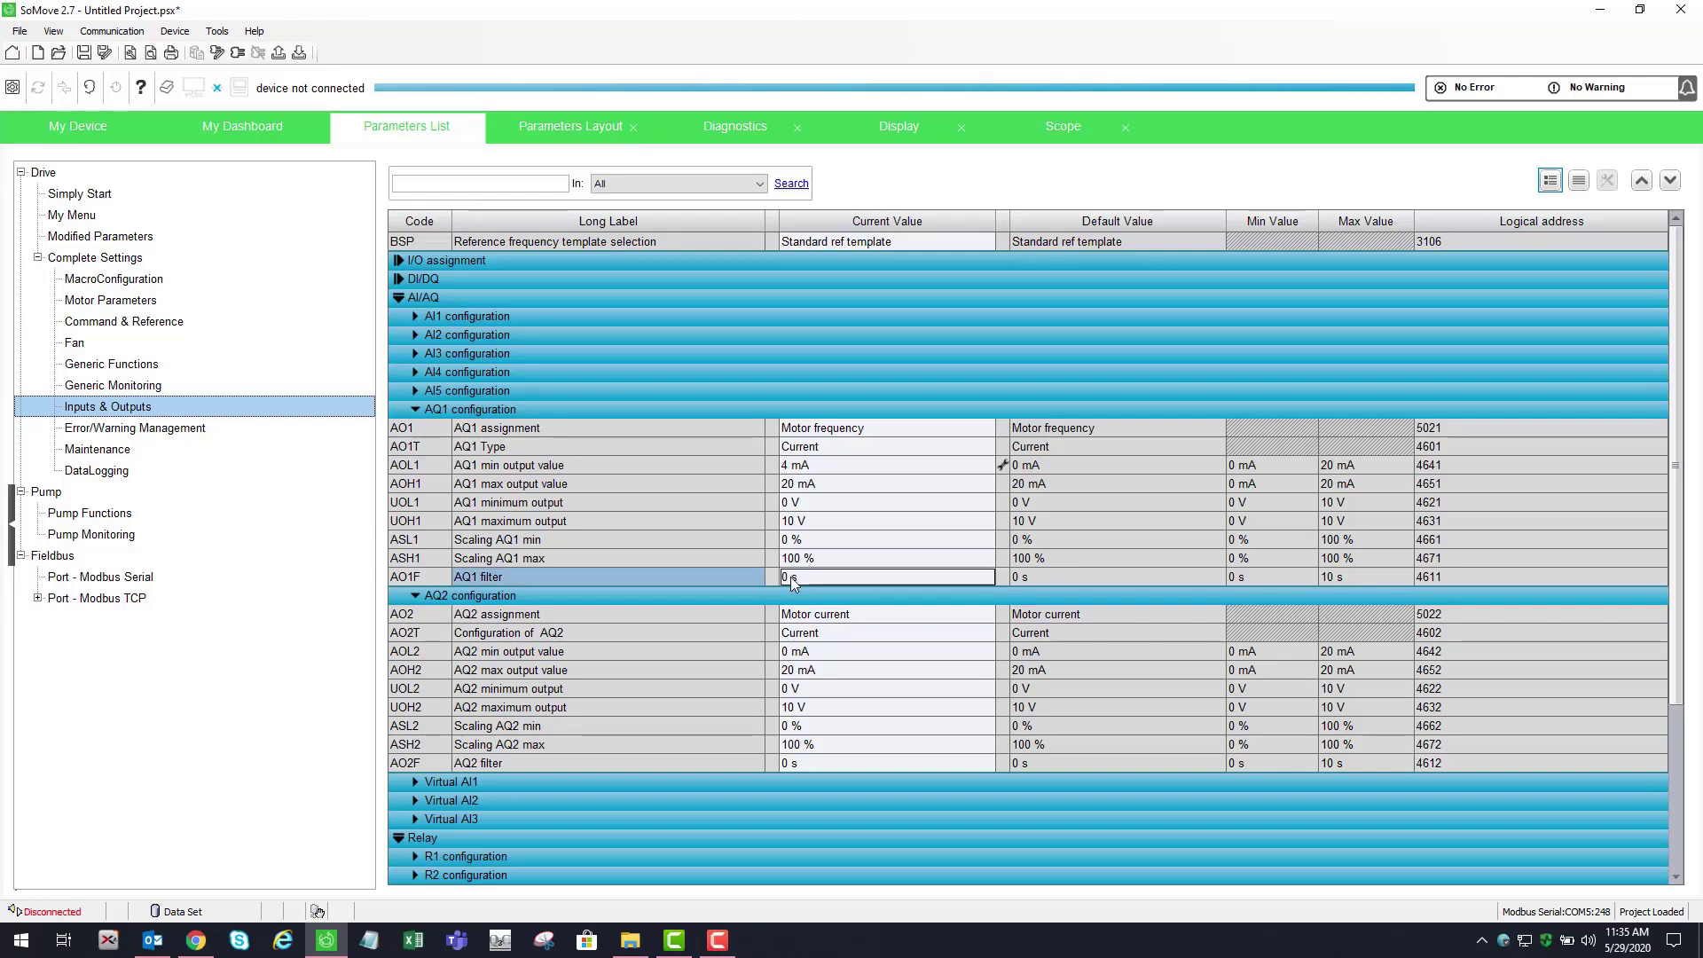
Set the AQ1 filter to 1 s
key("BackSpace")
type("1")
key("Return")
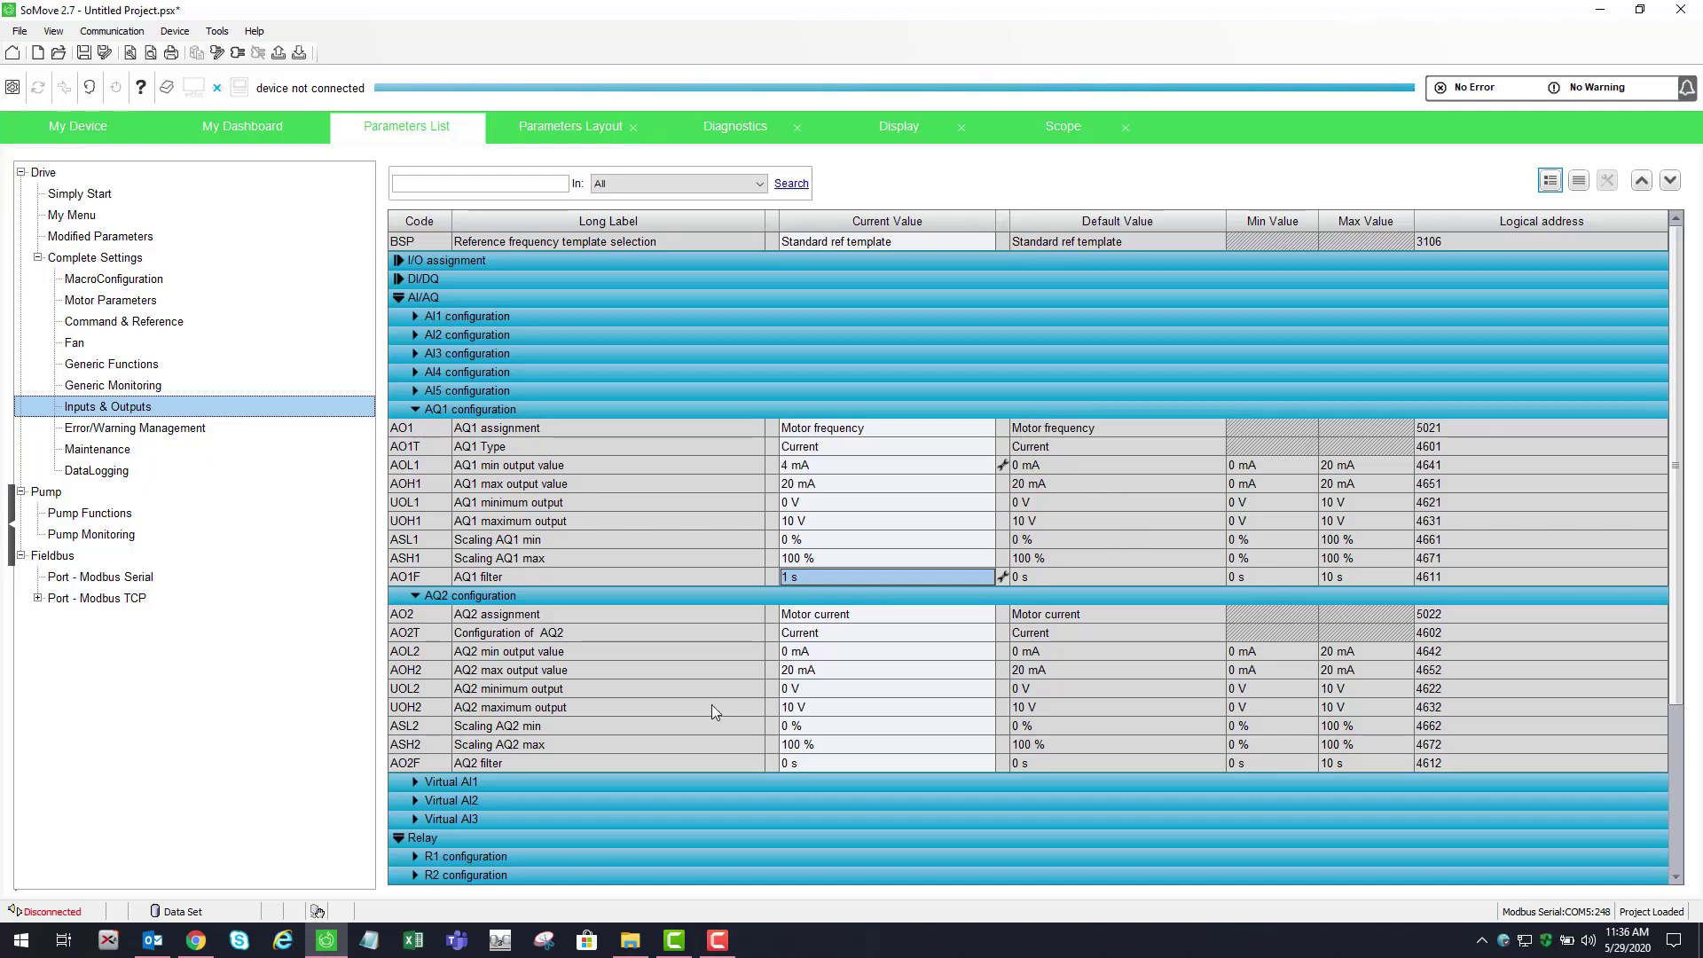
left_click(901, 651)
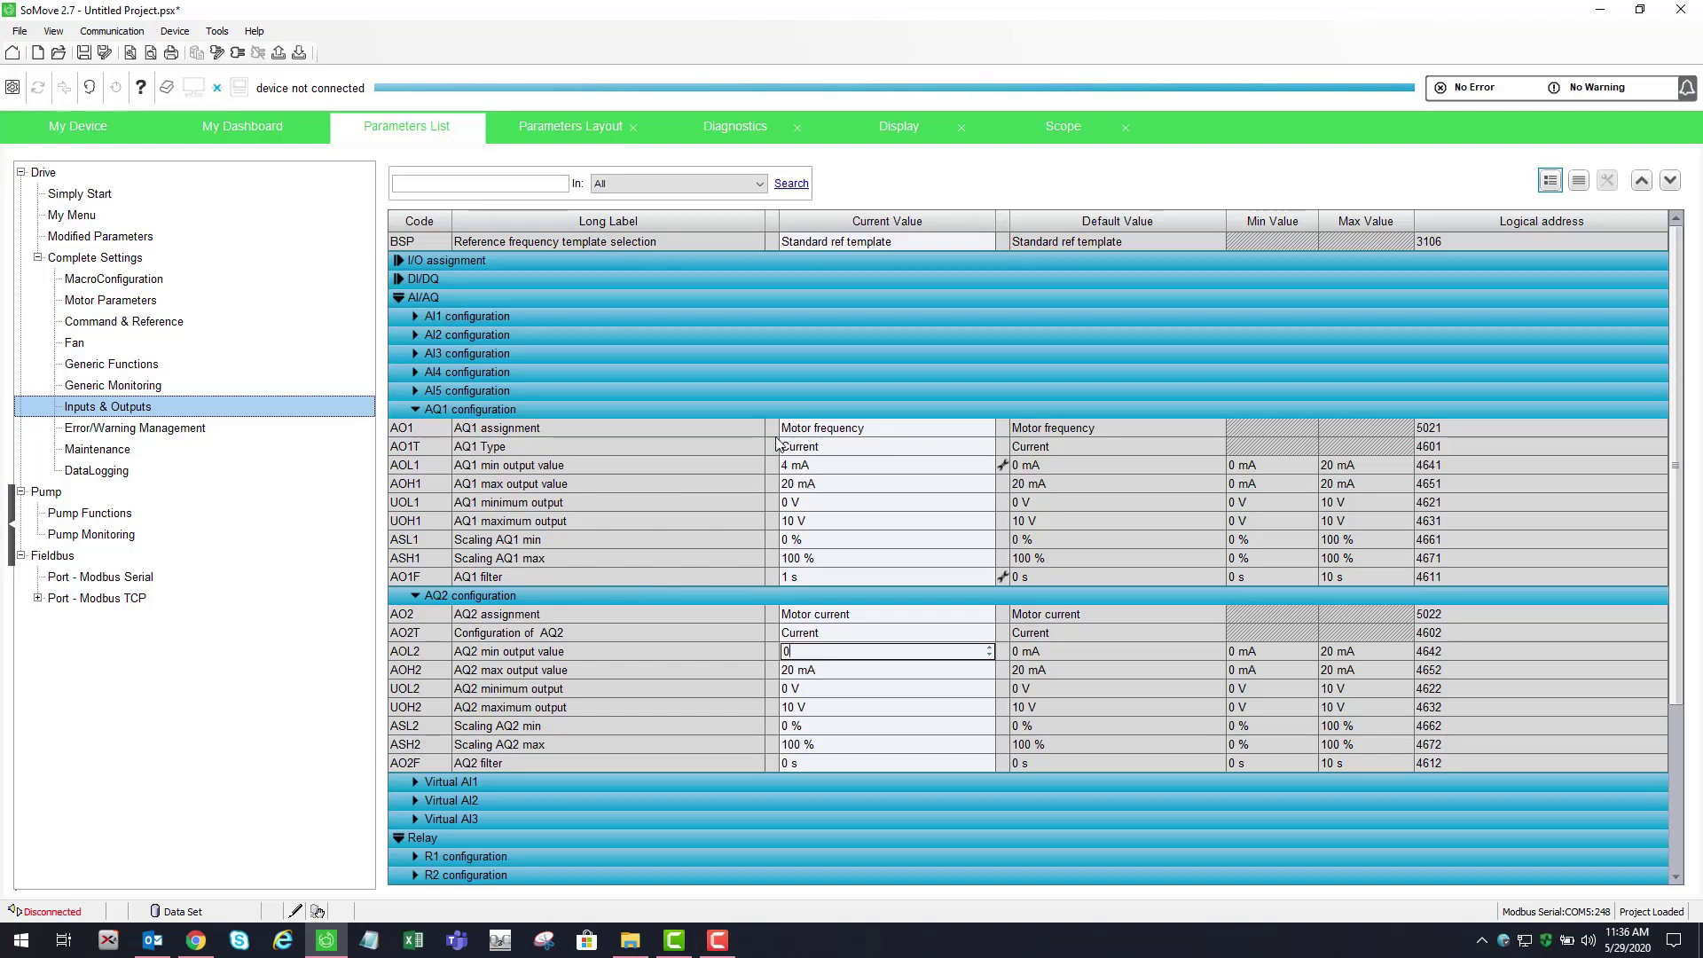
Check the AQ1 assignment is unchanged and return to the Simply Start parameters
left_click(887, 432)
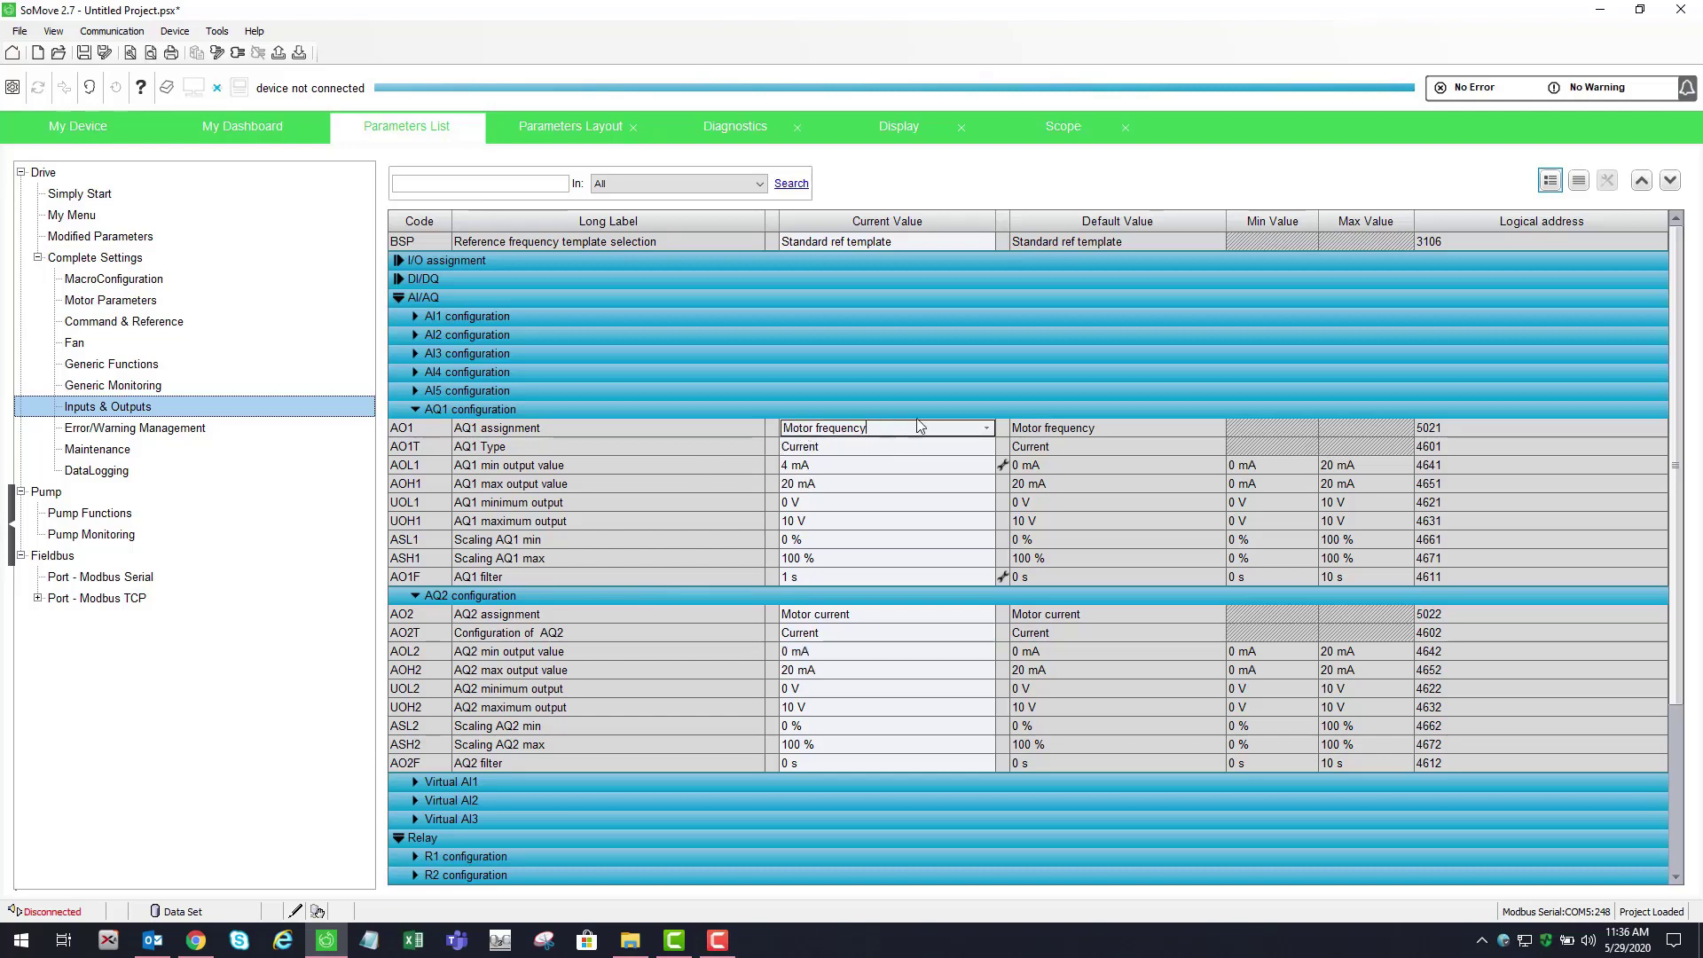
left_click(987, 427)
left_click(1046, 502)
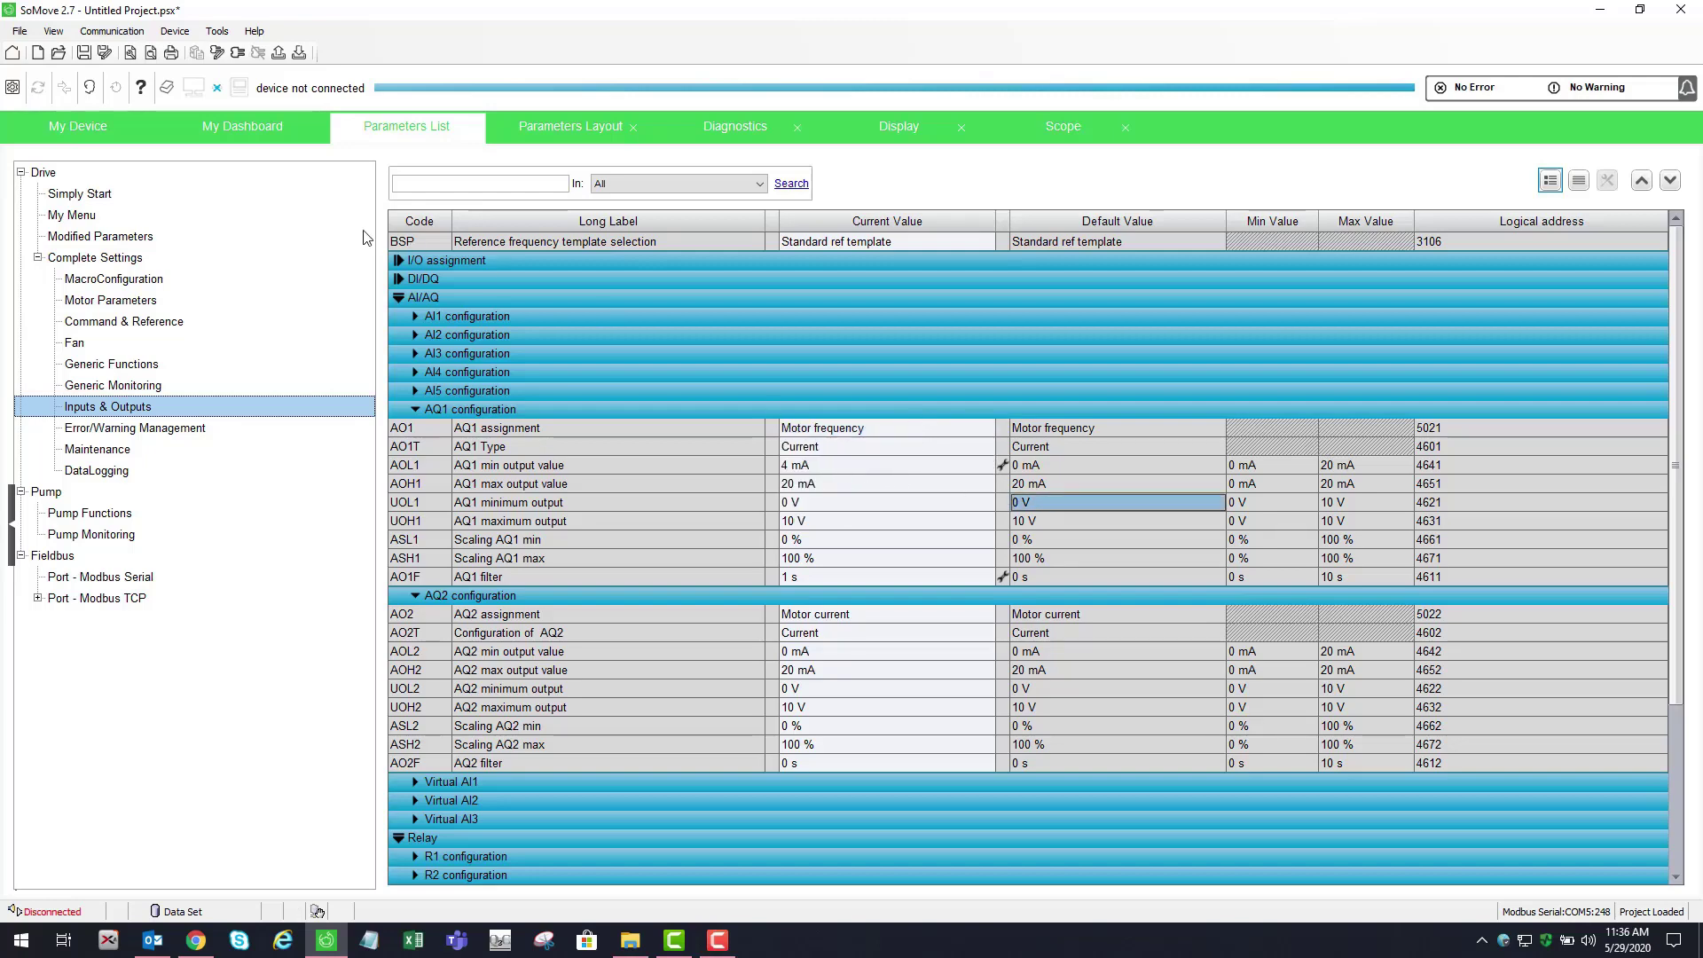
left_click(86, 197)
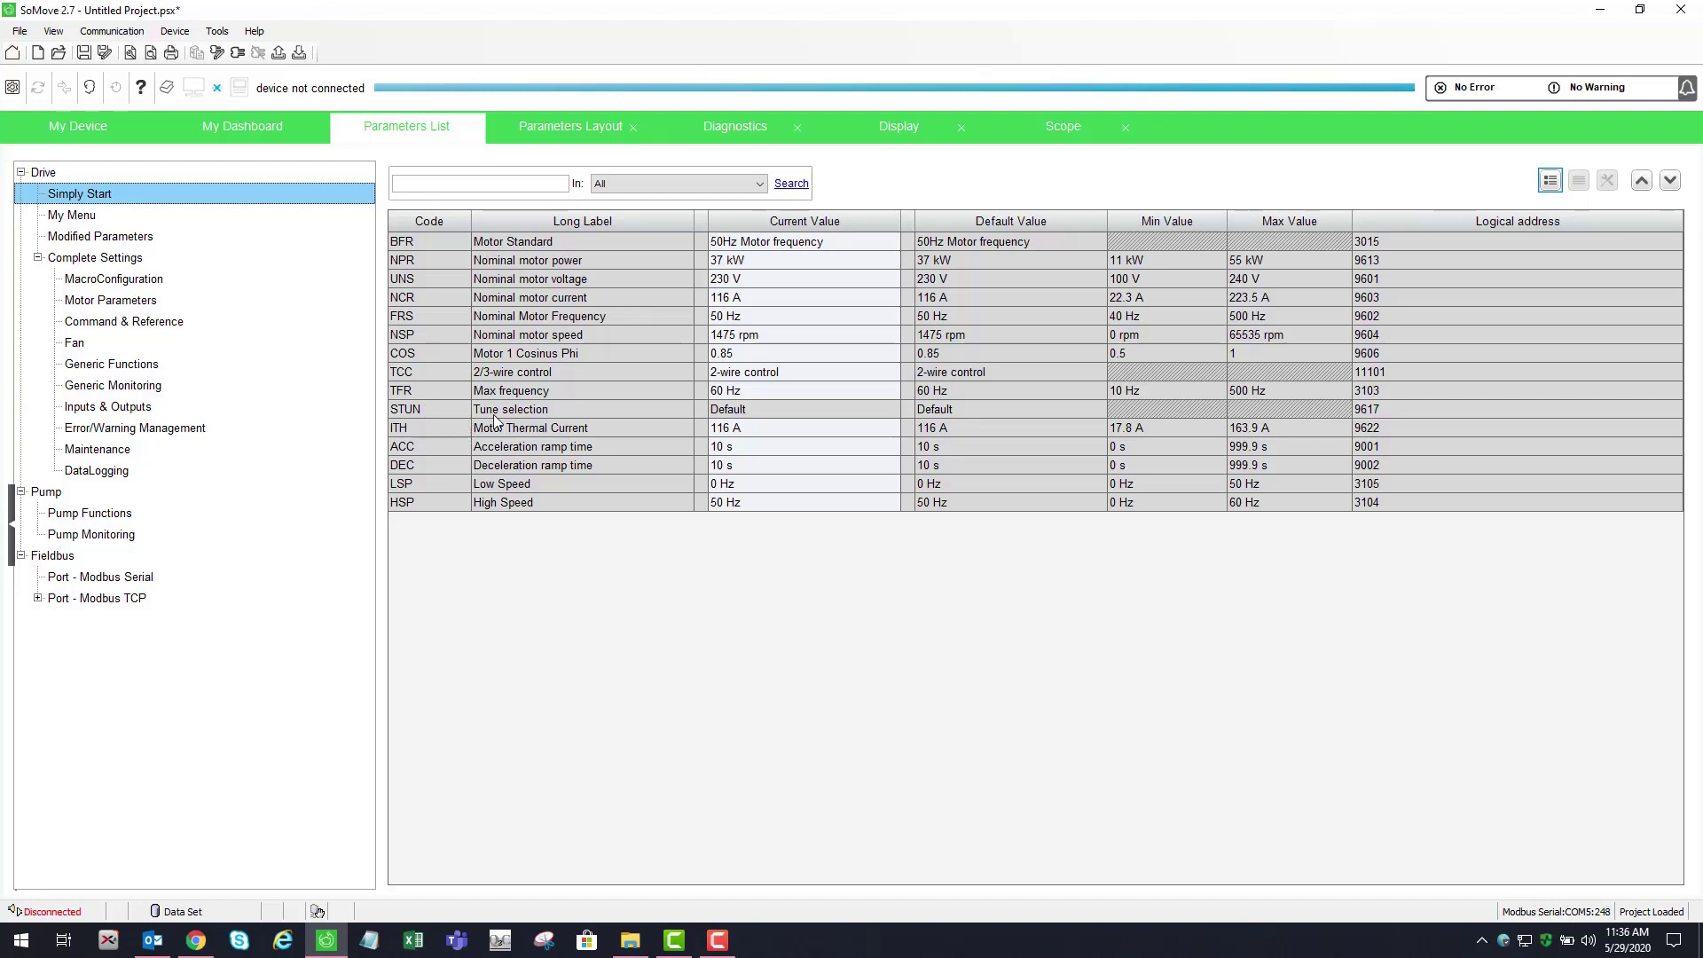
Switch the motor standard to 60Hz Motor frequency, cancelling the 2/3-wire control warning
left_click(823, 395)
key("Return")
left_click(750, 391)
double_click(770, 391)
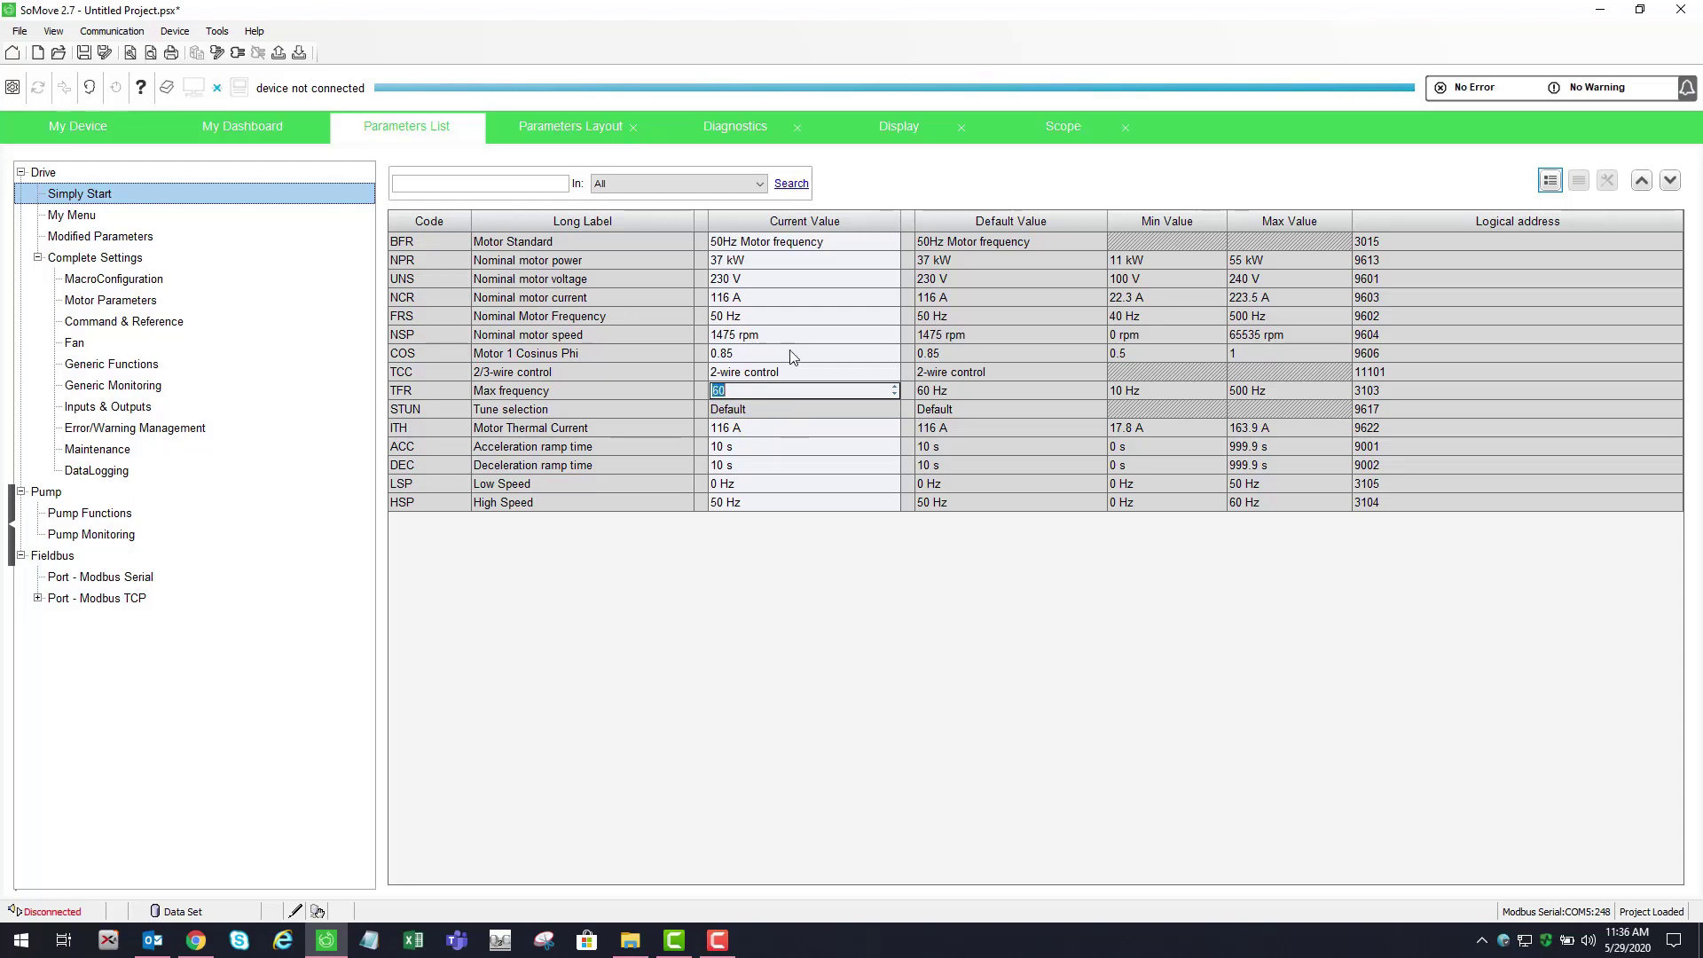
left_click(792, 243)
left_click(892, 241)
left_click(768, 270)
left_click(769, 373)
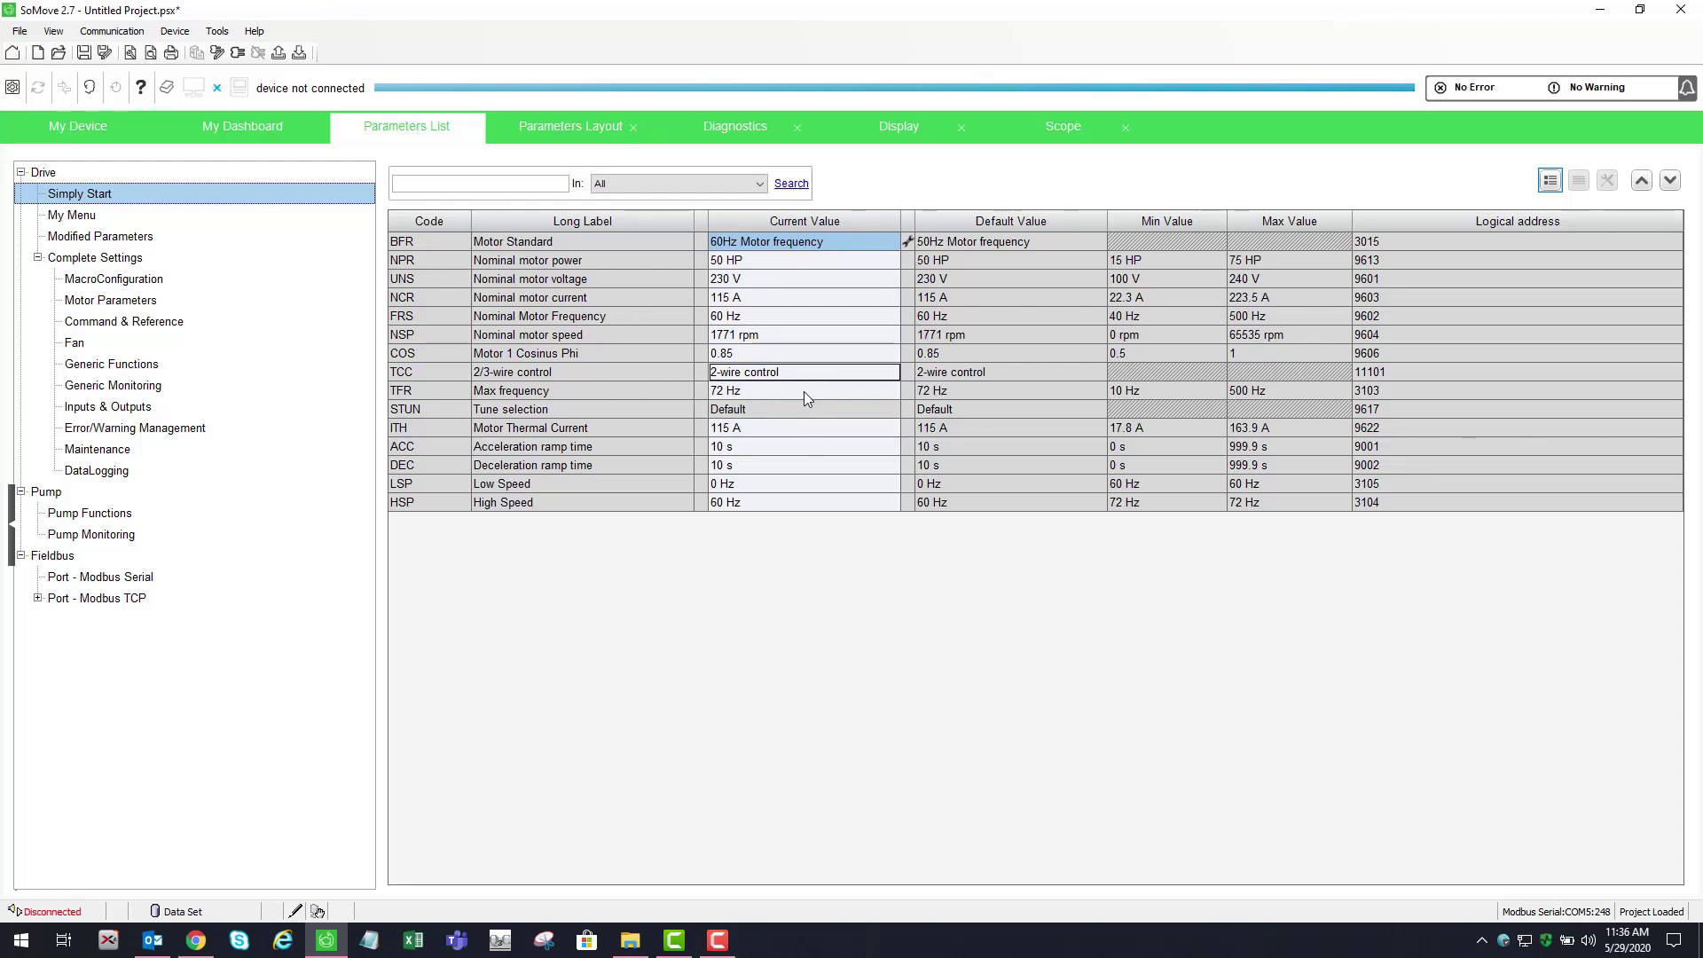
key("Return")
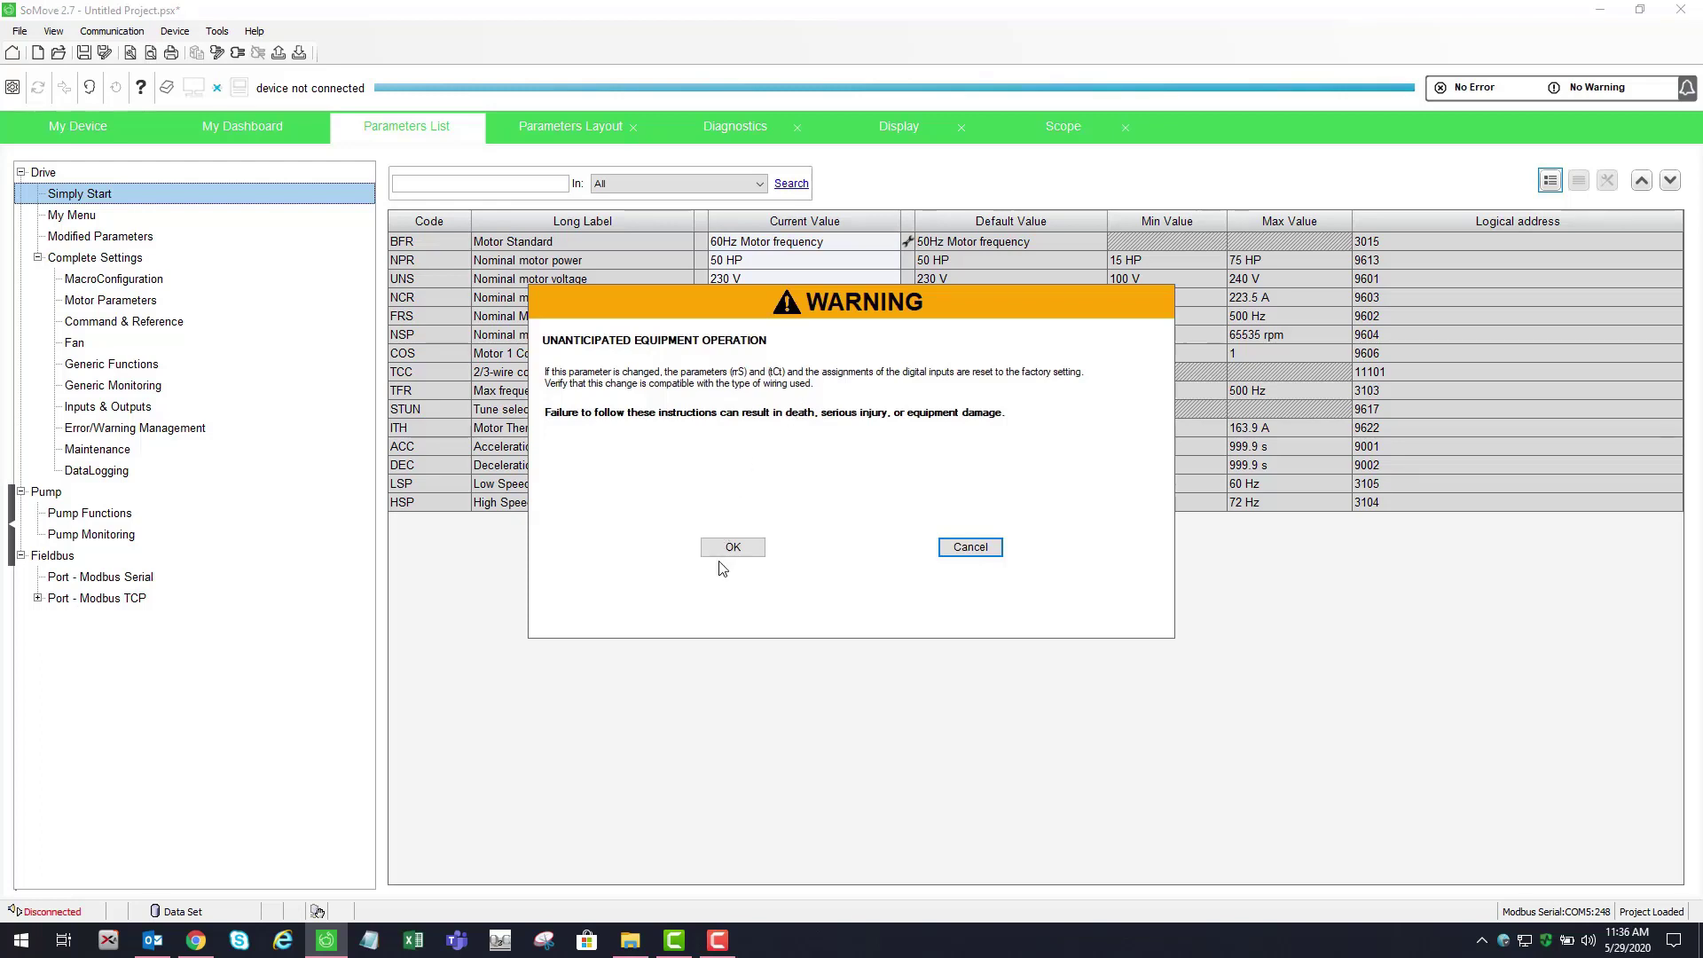
left_click(970, 547)
Change Max frequency from 72 Hz to 60 Hz
left_click(756, 391)
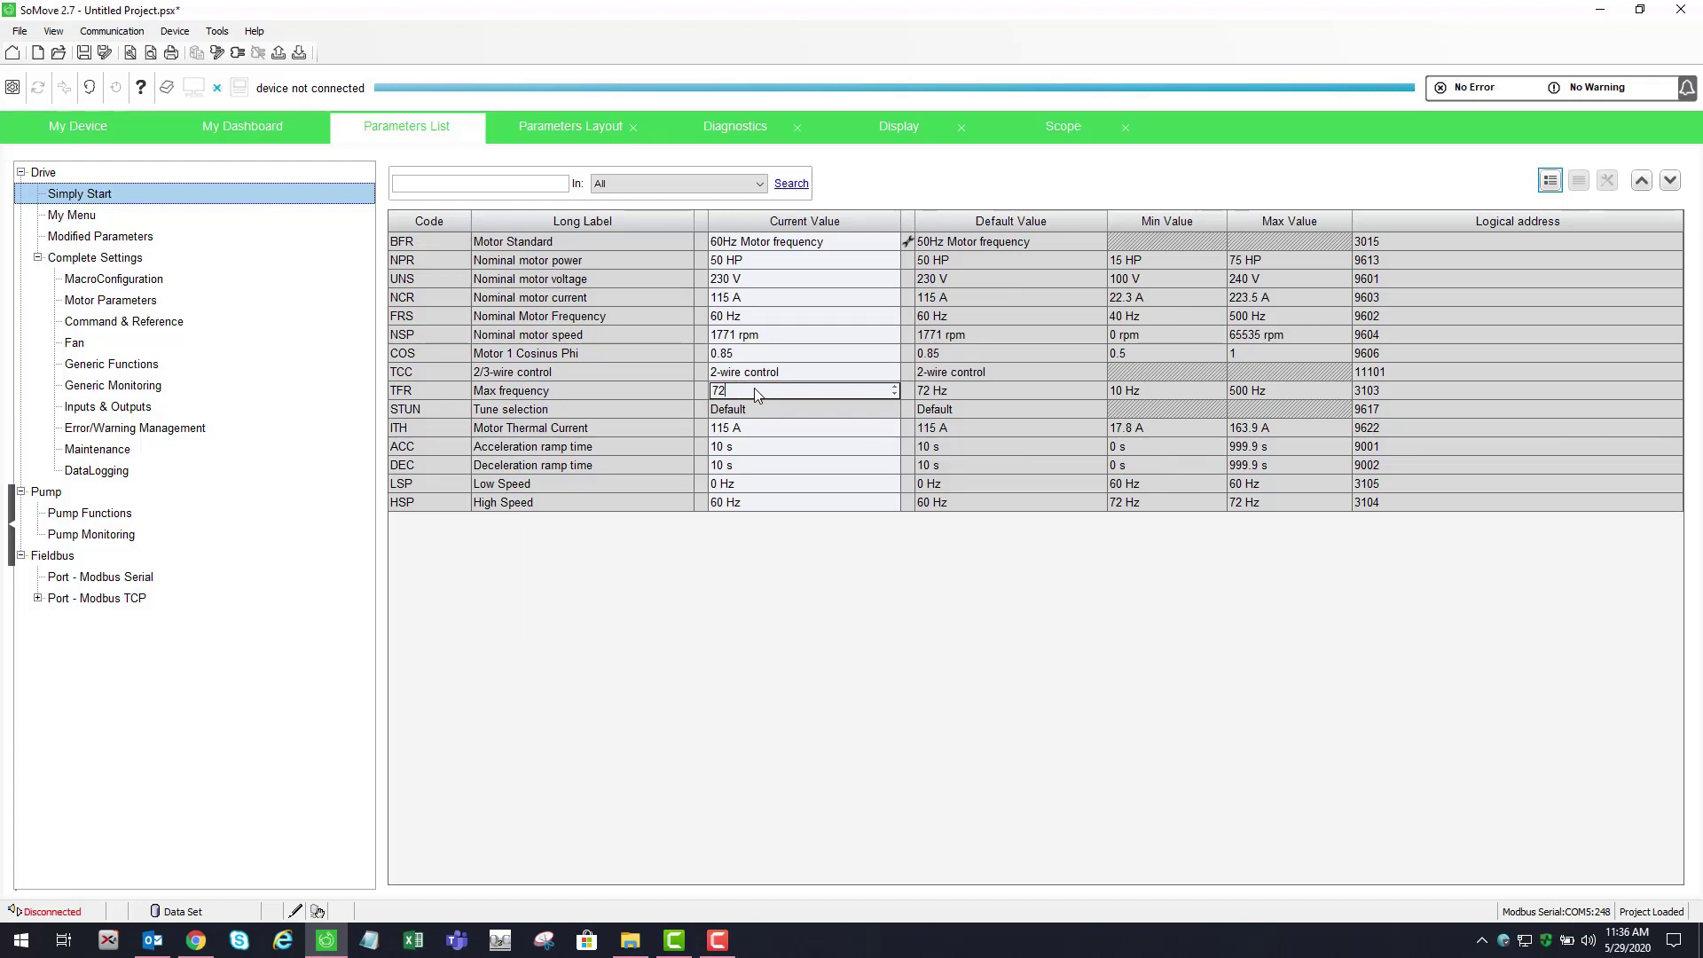
key("BackSpace")
key("BackSpace")
type("60")
key("Return")
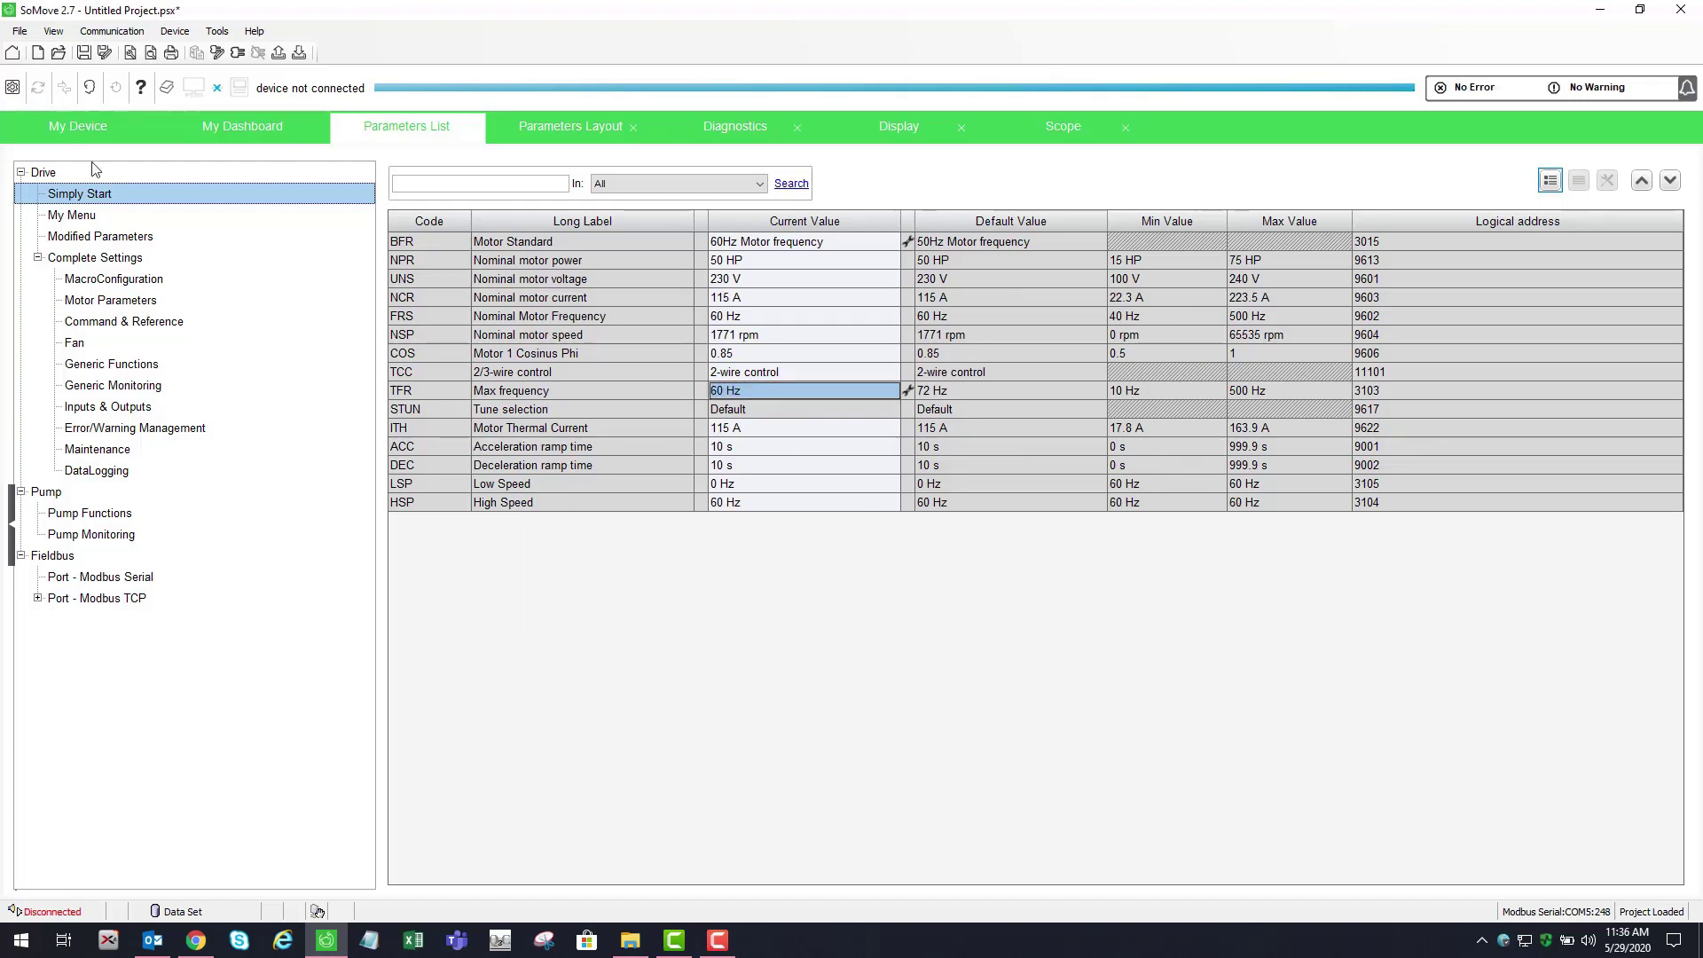